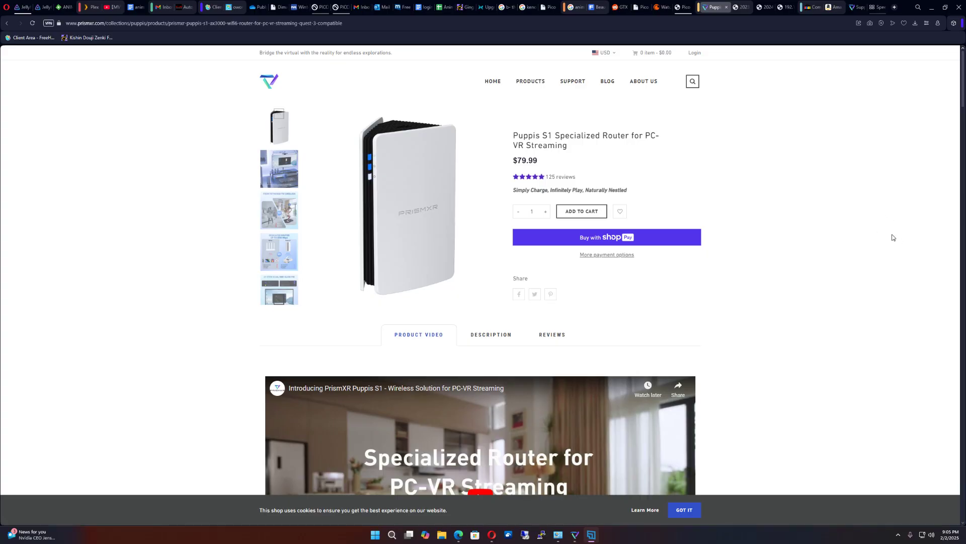
Browse the PrismXR website, then go to its SUPPORT page.
scroll(818, 249, down, 10)
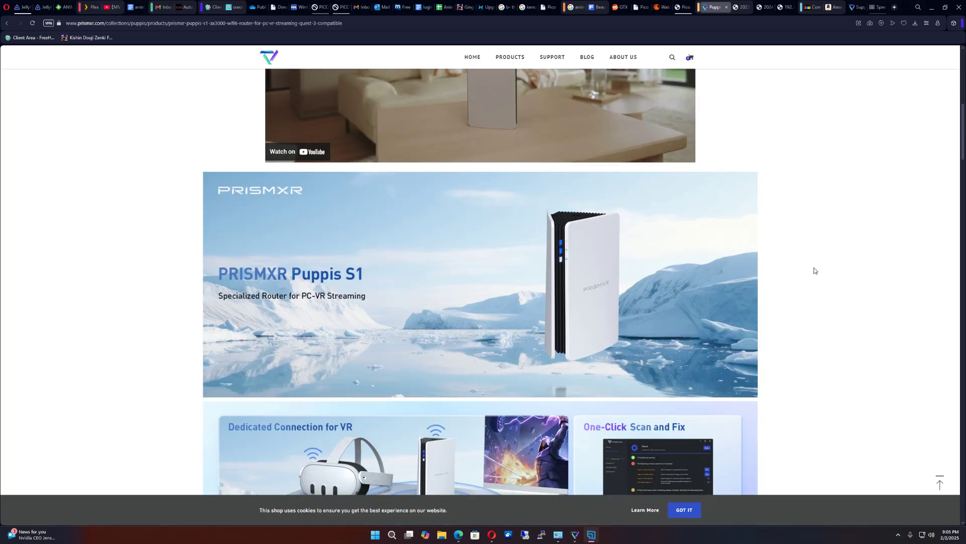
scroll(814, 270, down, 4)
scroll(589, 287, down, 1)
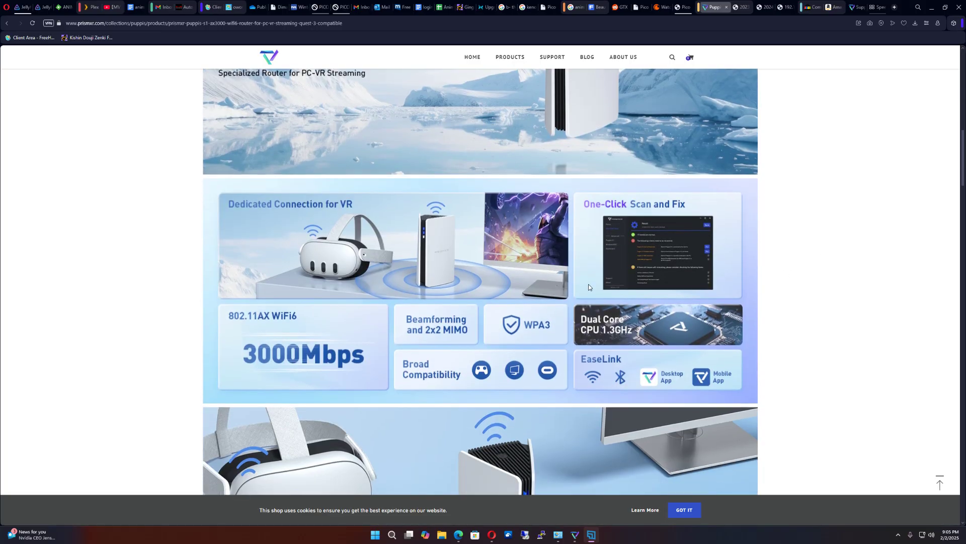
scroll(703, 247, down, 3)
scroll(731, 249, down, 9)
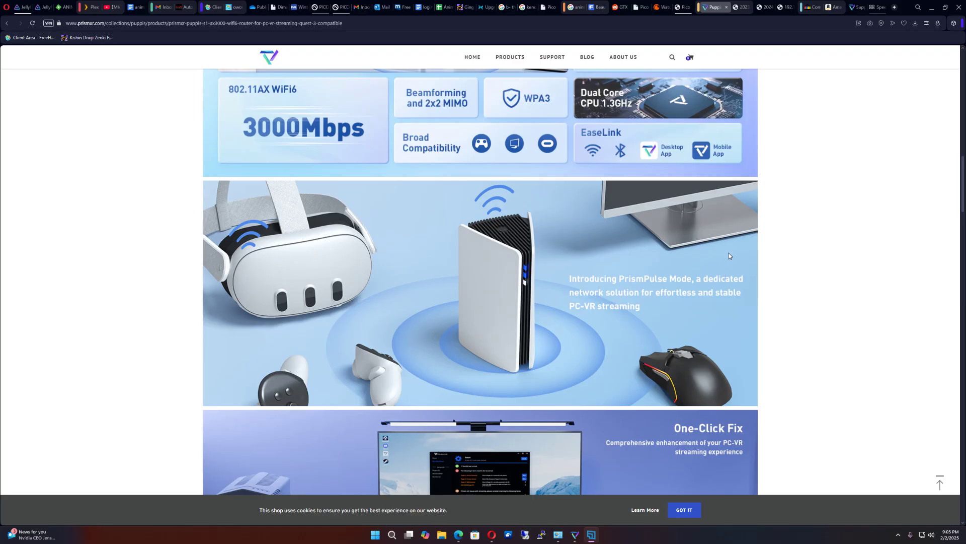
scroll(545, 268, down, 16)
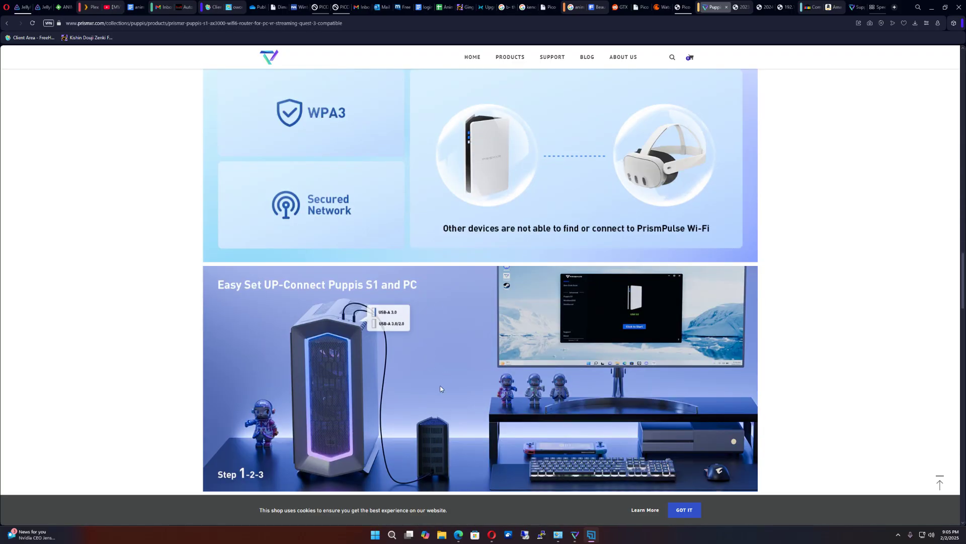
scroll(452, 398, up, 5)
scroll(453, 396, down, 5)
scroll(453, 395, up, 4)
scroll(453, 394, down, 4)
scroll(451, 394, up, 14)
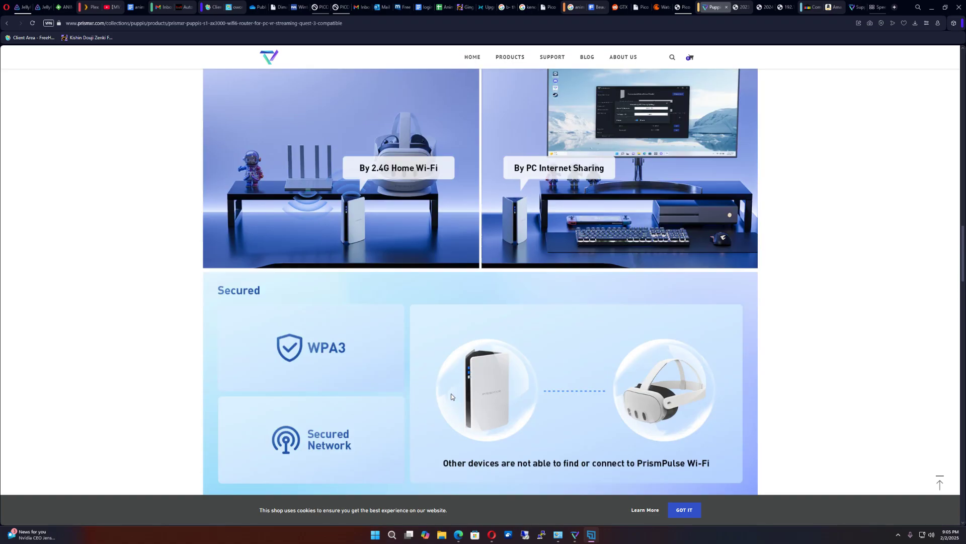
scroll(450, 393, up, 5)
scroll(451, 390, down, 20)
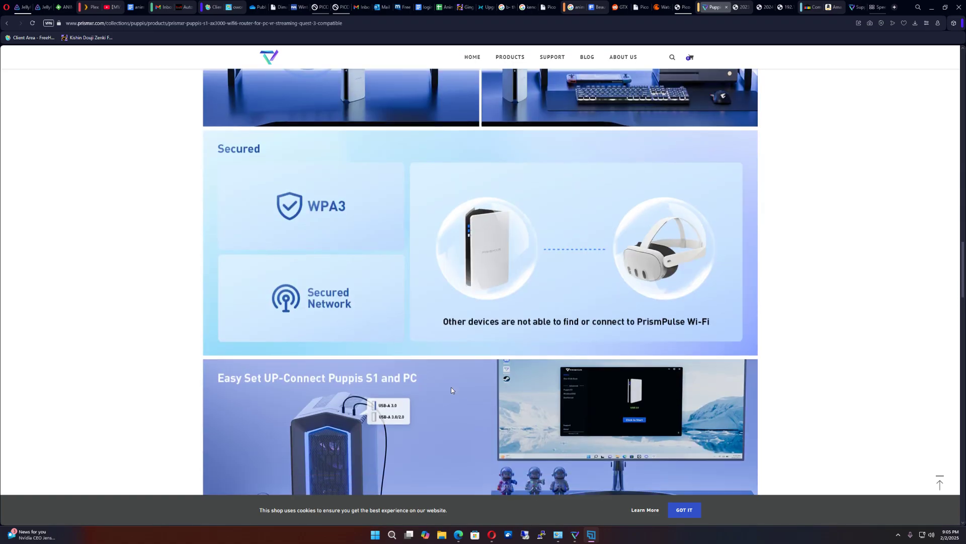
scroll(451, 387, down, 3)
scroll(503, 352, up, 2)
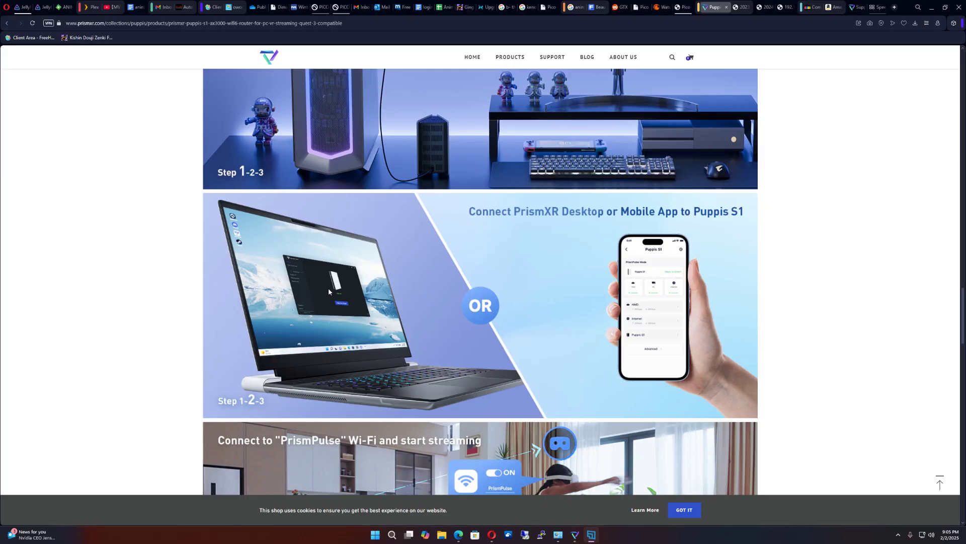
scroll(329, 288, up, 12)
scroll(360, 286, up, 18)
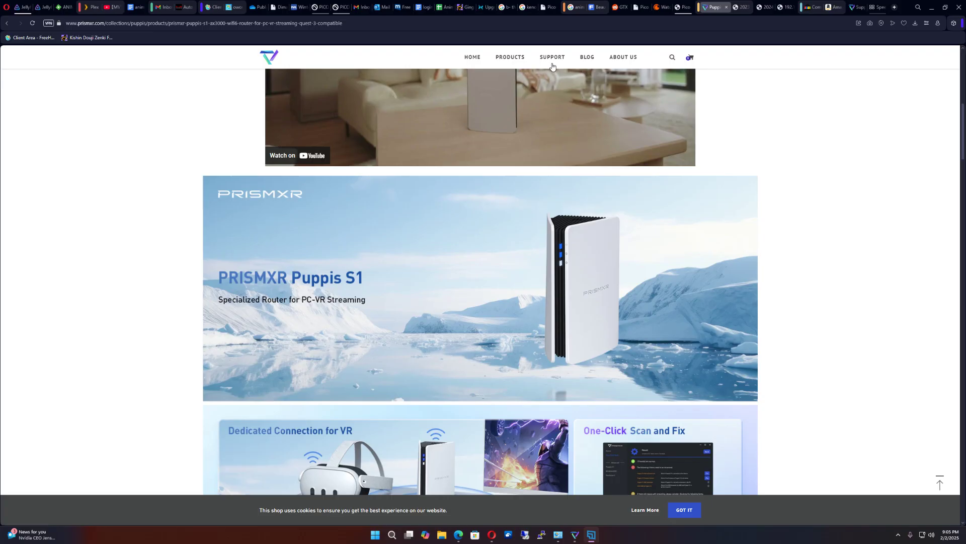
click(553, 57)
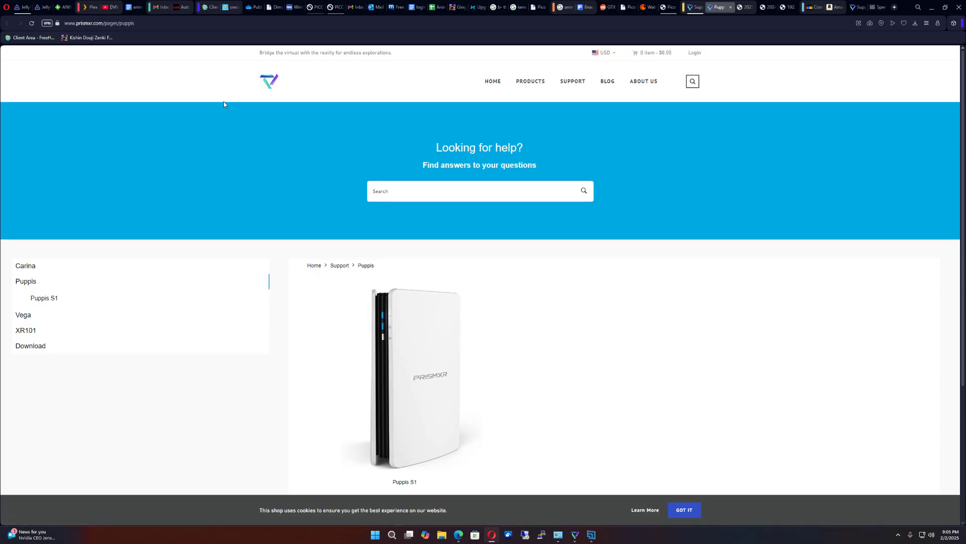
Close the extra Puppis support tab and scroll to the Downloads installers.
click(730, 7)
scroll(594, 147, down, 8)
scroll(595, 147, up, 2)
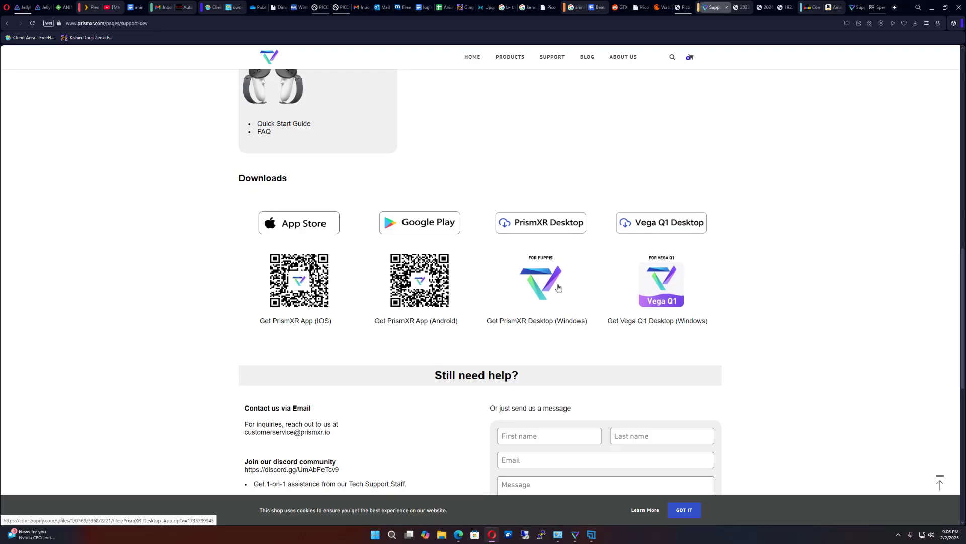
scroll(548, 289, up, 6)
scroll(532, 290, up, 5)
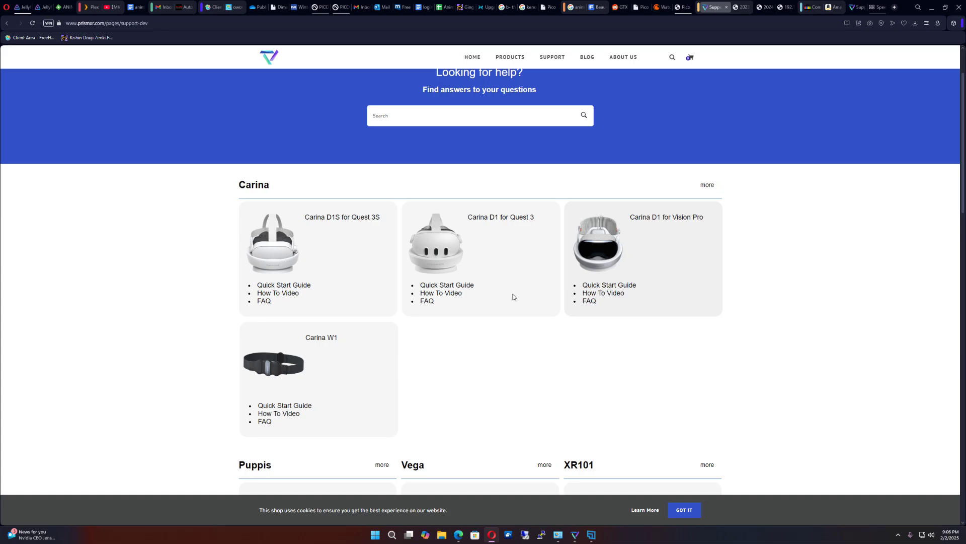
scroll(512, 298, down, 1)
scroll(519, 312, down, 12)
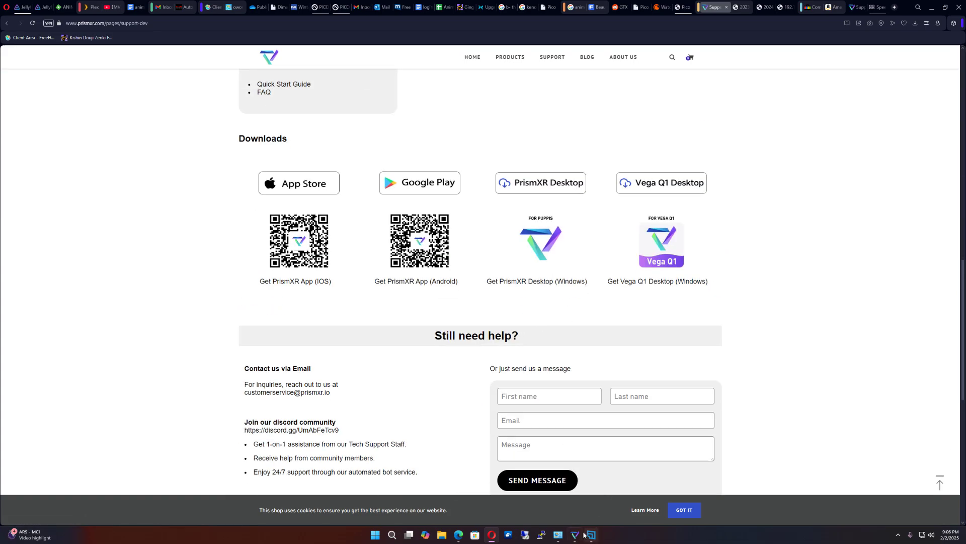
Restore PrismXR Desktop, minimize Opera and Edge, and arrange the windows.
mouse_move(576, 534)
click(574, 486)
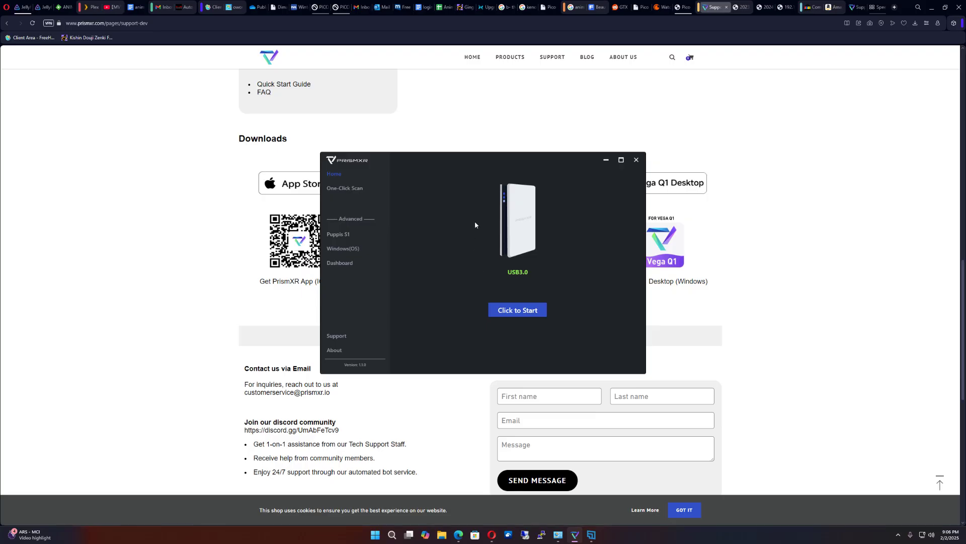
click(931, 7)
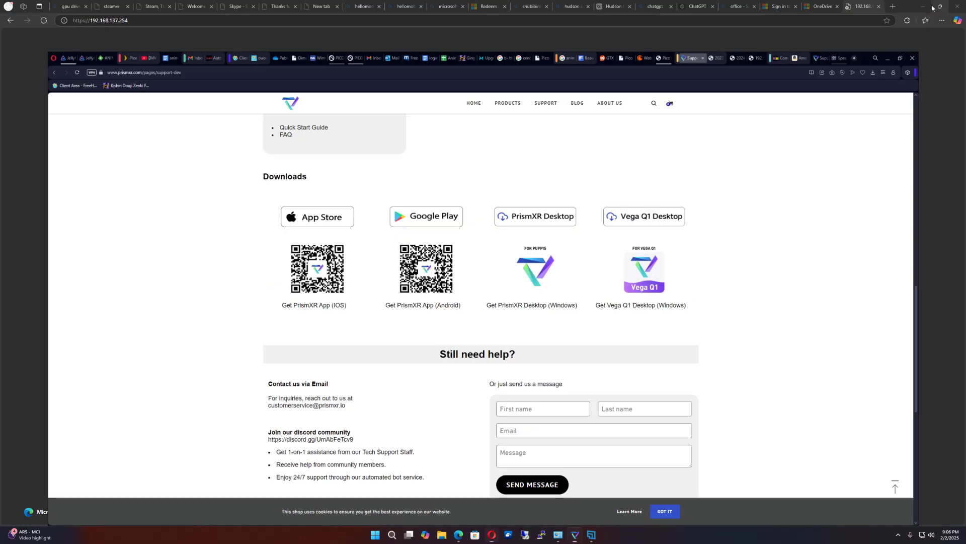
click(922, 6)
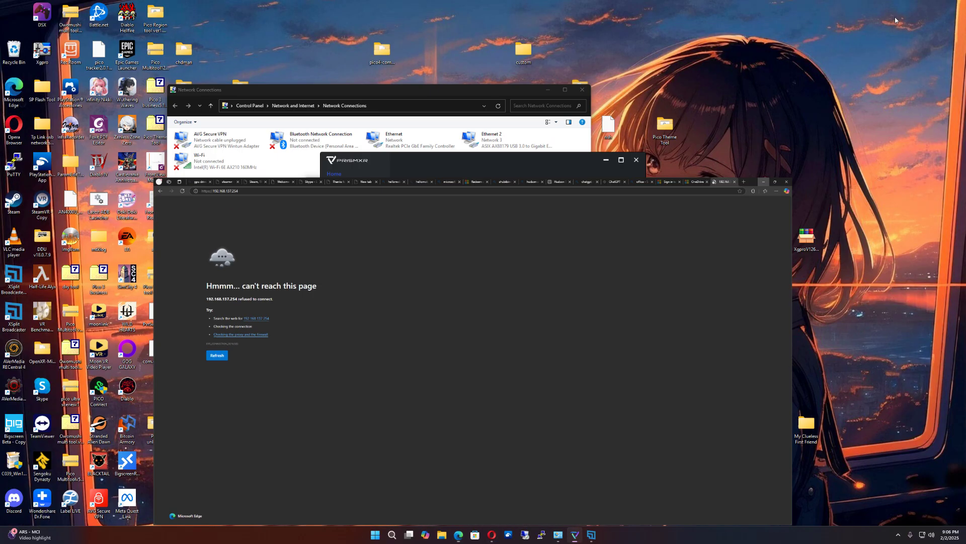
drag(473, 162, 497, 202)
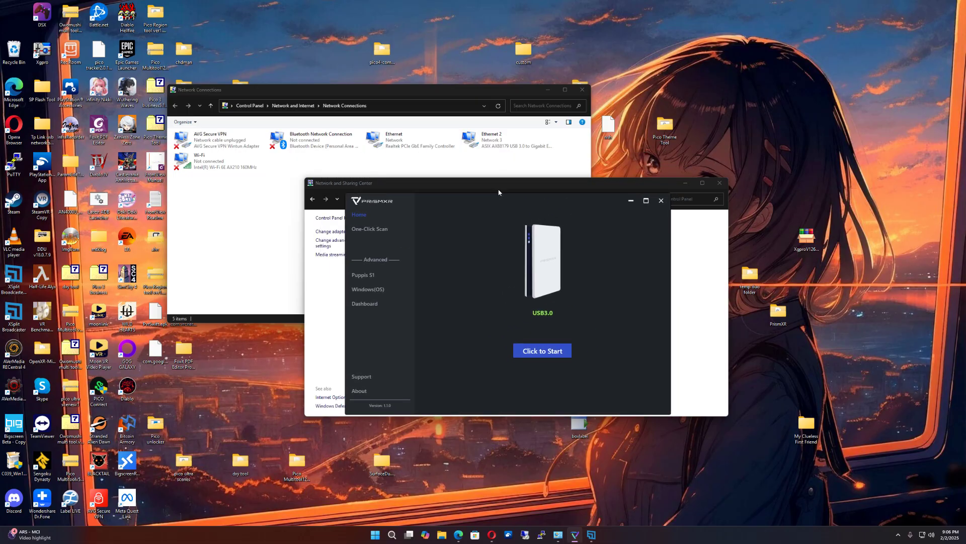
drag(507, 95, 452, 54)
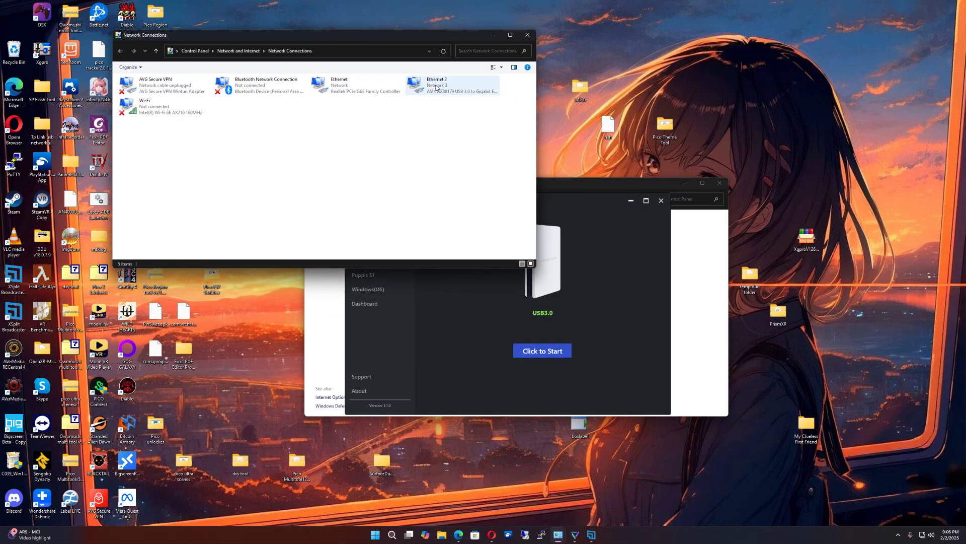
Review the Ethernet 2 adapter's status and network details, then close both dialogs.
right_click(436, 89)
click(456, 98)
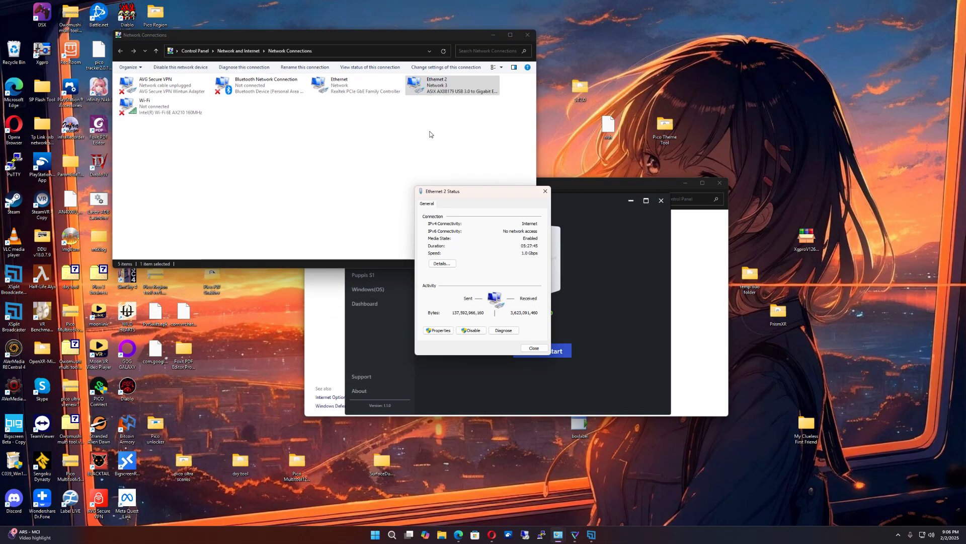
click(438, 278)
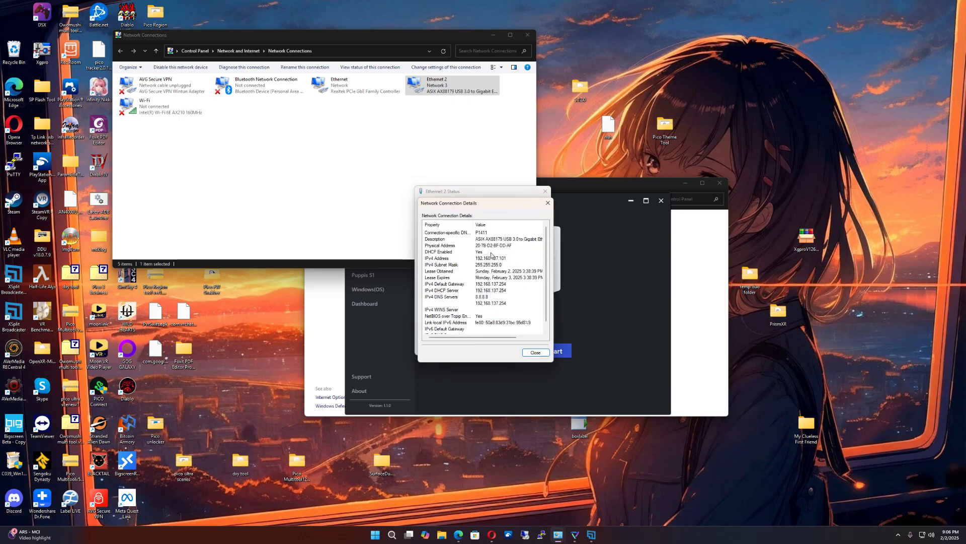
click(536, 353)
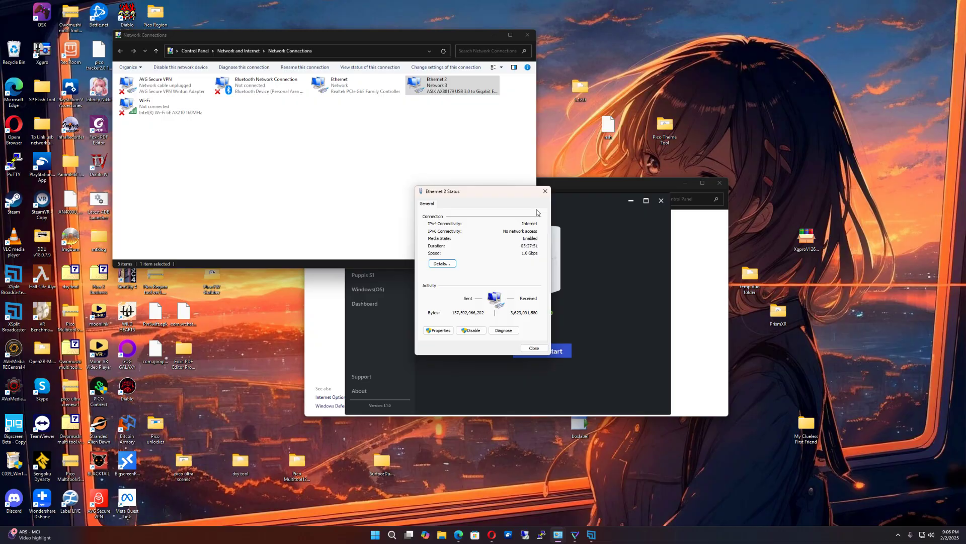
click(545, 191)
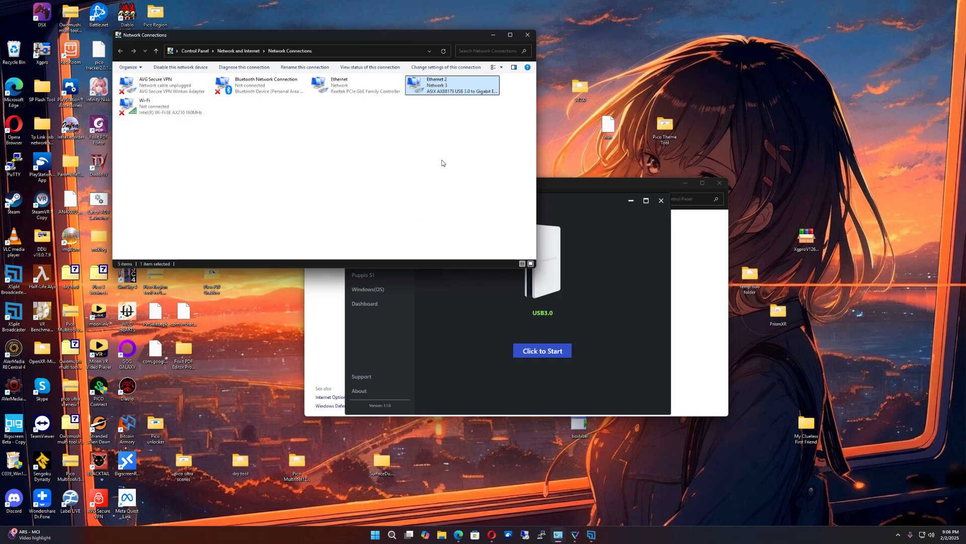
Start the Puppis S1 connection and keep PrismPulse Mode chosen in the Mode dropdown.
click(435, 292)
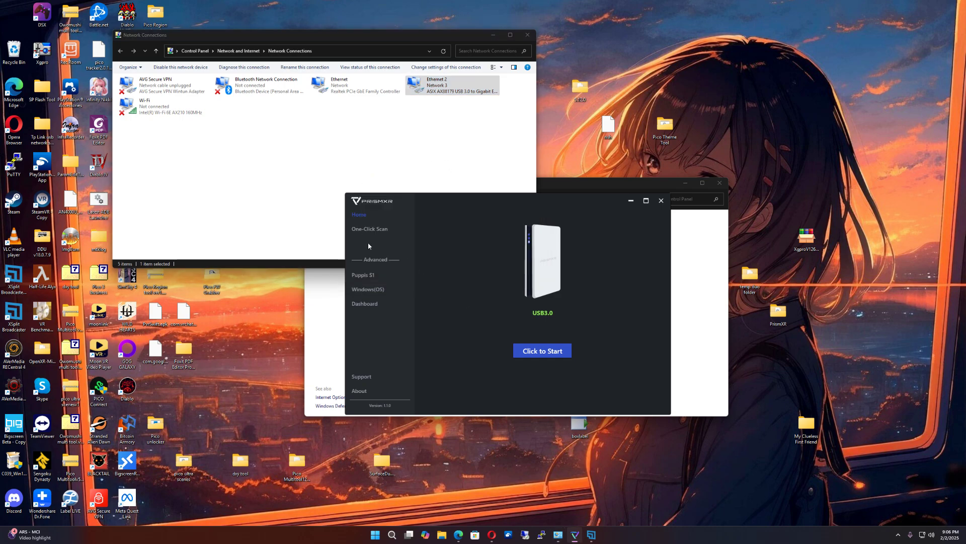
click(532, 350)
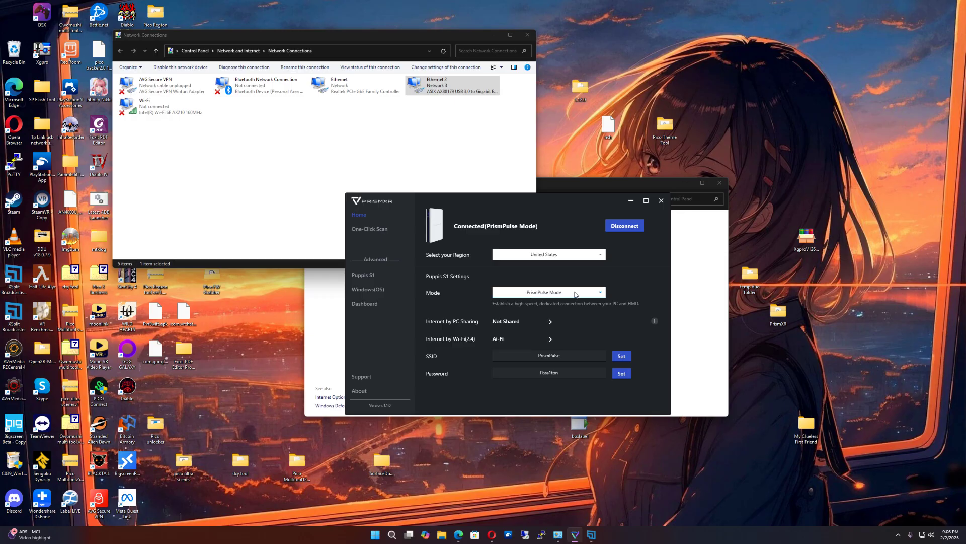
click(575, 293)
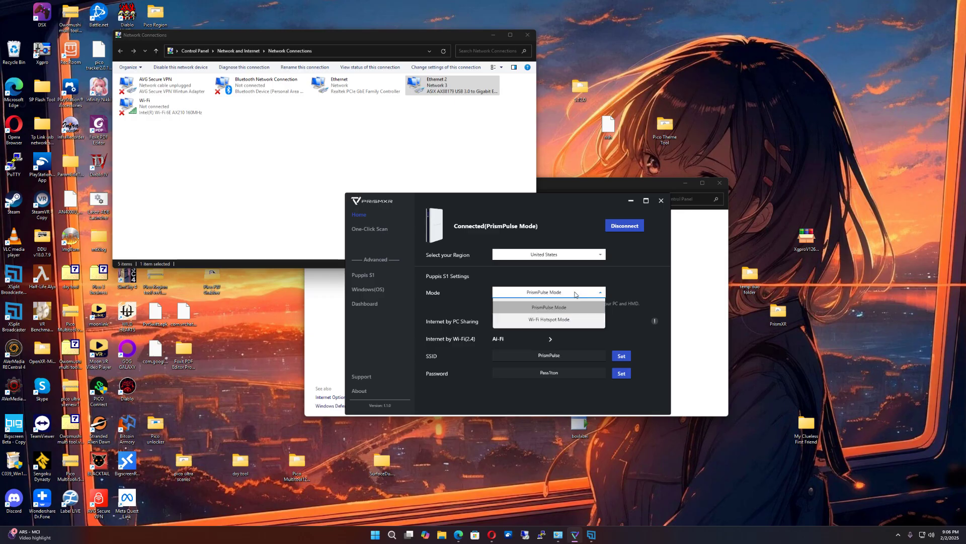
click(560, 308)
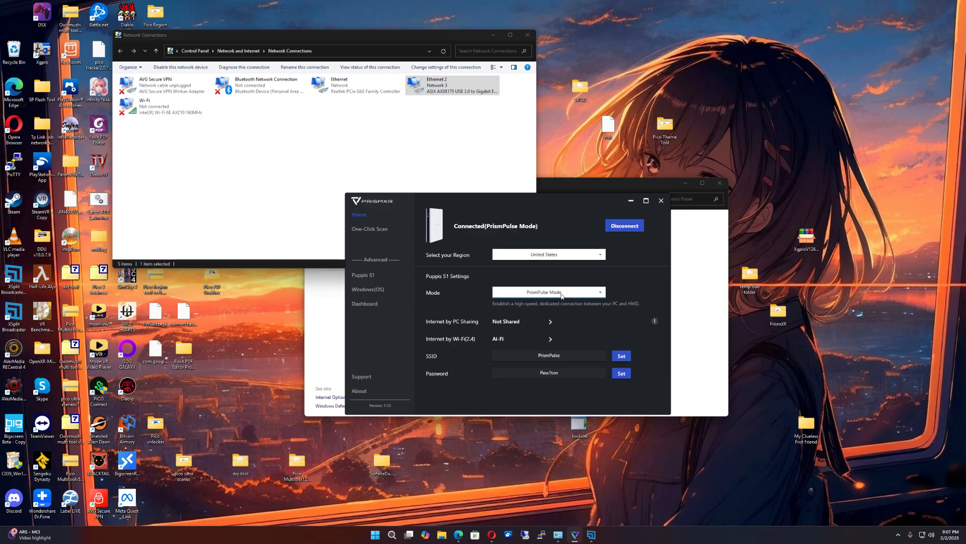
click(561, 296)
click(577, 299)
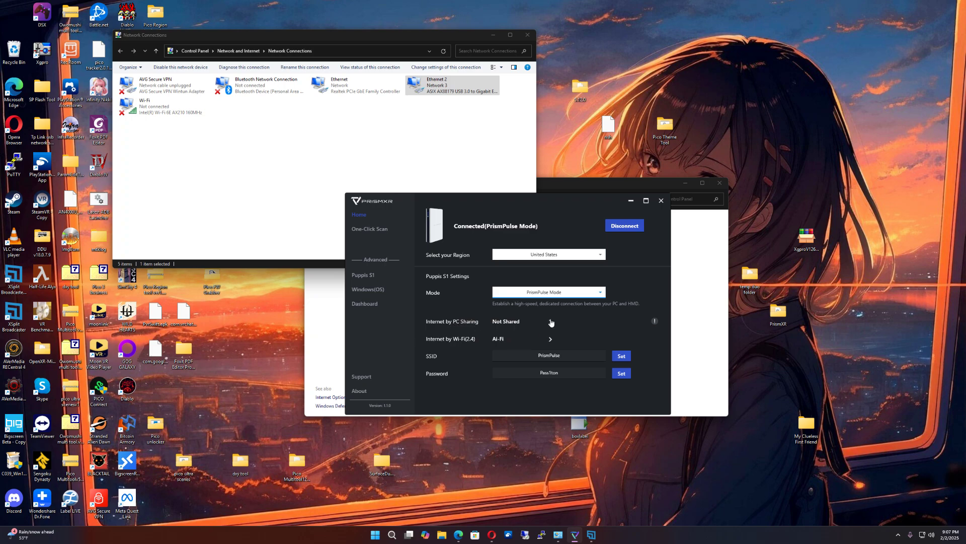
mouse_move(656, 322)
In Internet by PC Sharing Settings, share from Ethernet to Puppis S1 via Ethernet 2.
click(551, 321)
click(530, 289)
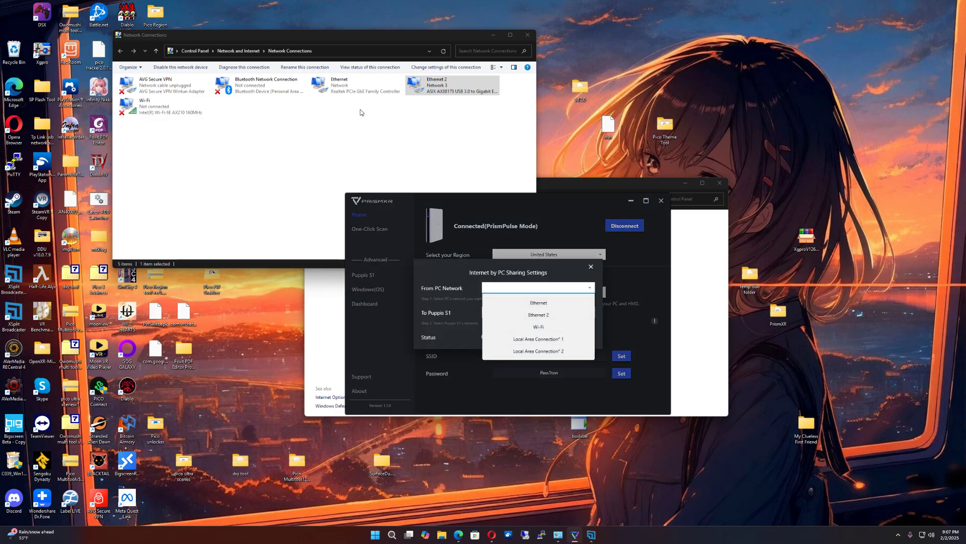
click(536, 303)
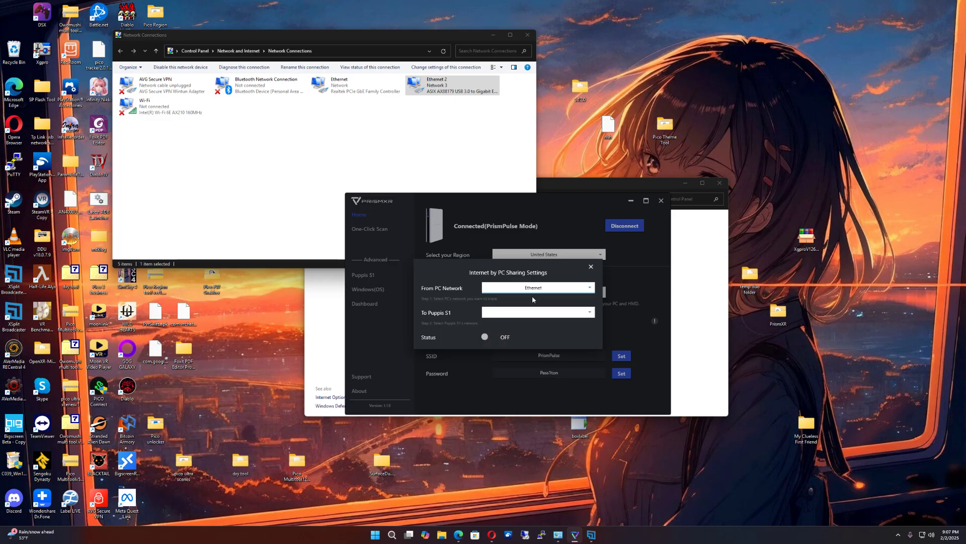
click(505, 312)
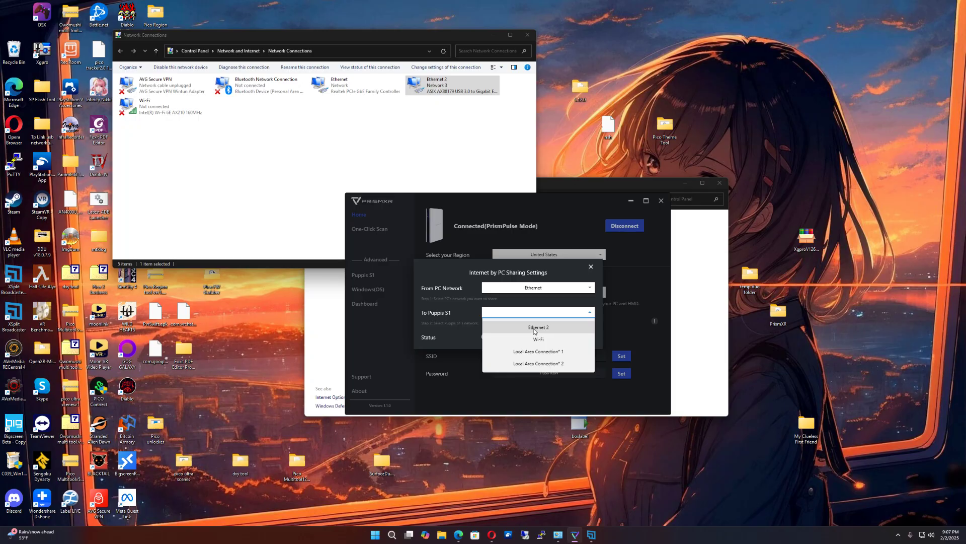
click(535, 331)
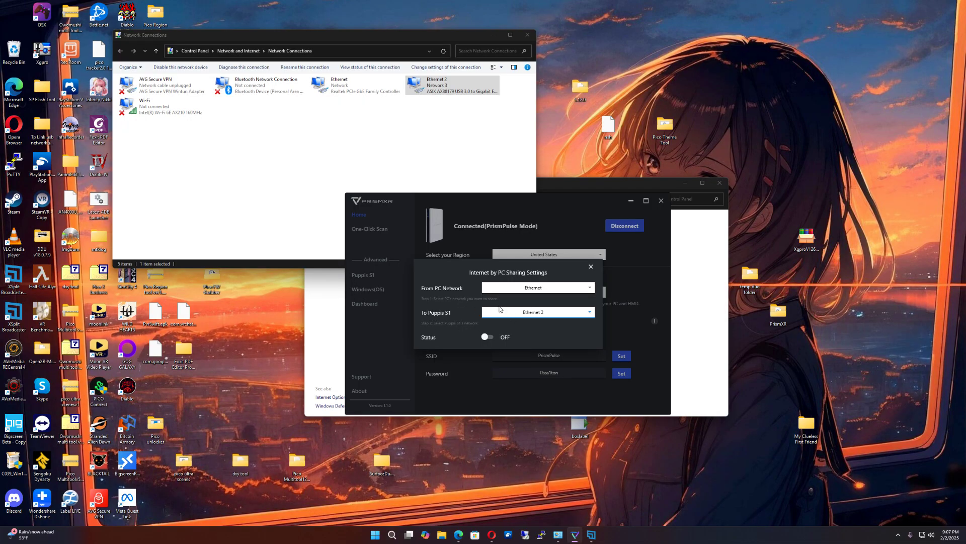
Confirm Ethernet 2 as the link, then switch sharing Status on and back off.
click(509, 310)
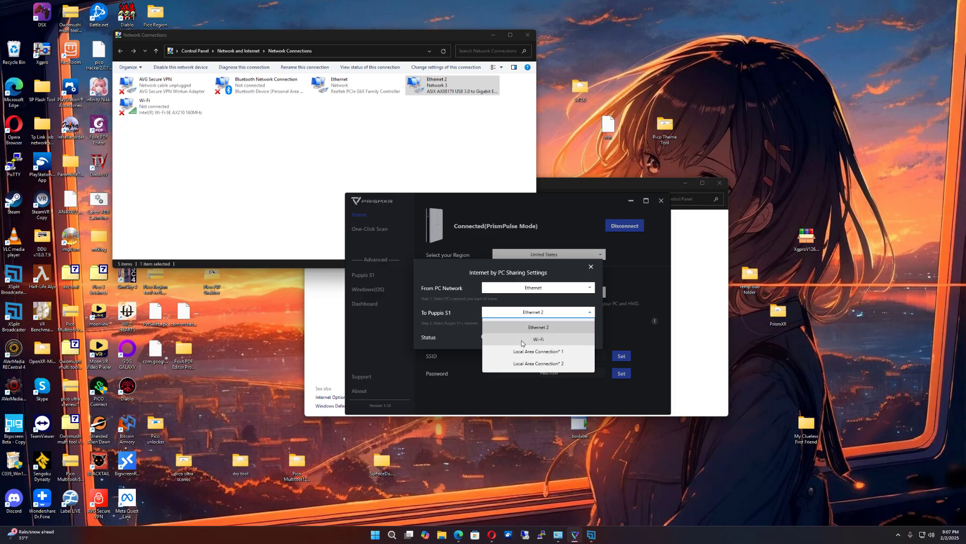
click(520, 315)
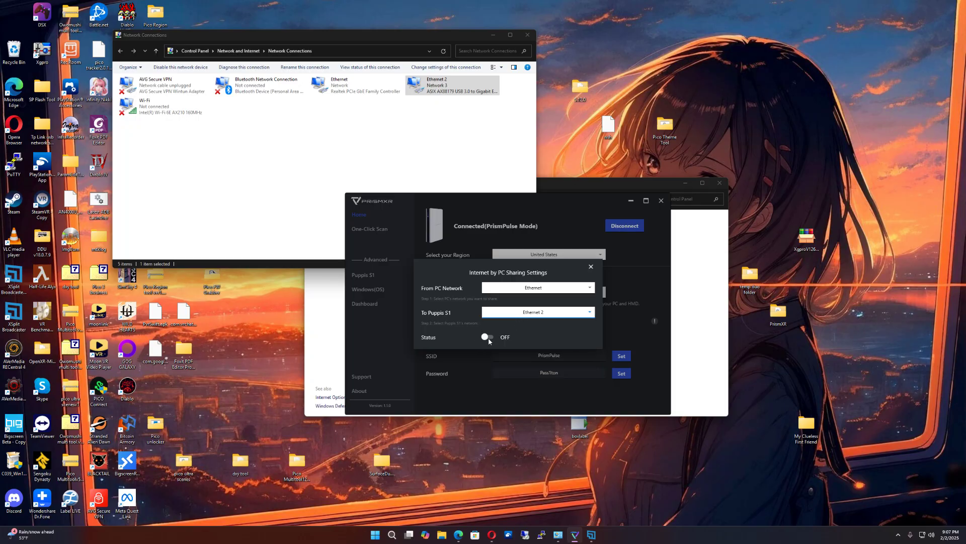
click(485, 337)
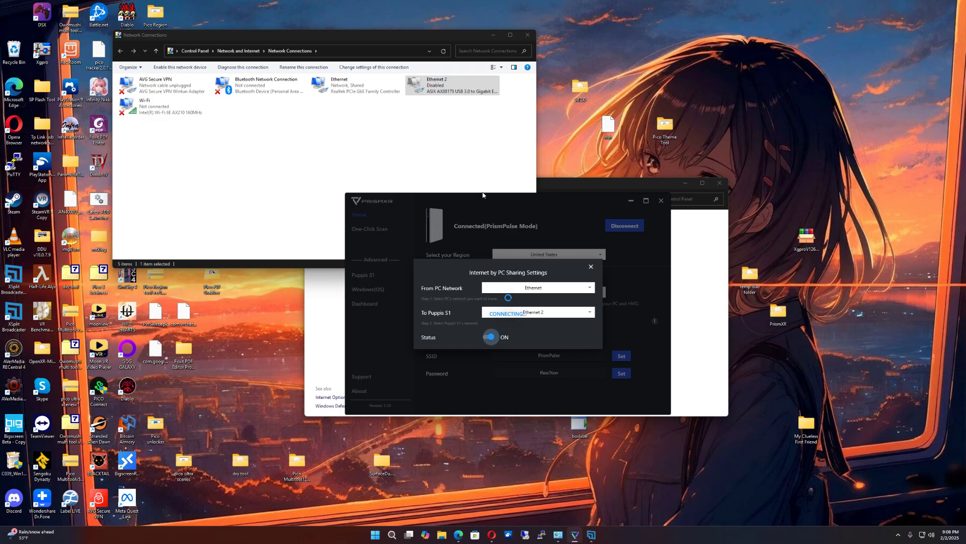
click(491, 337)
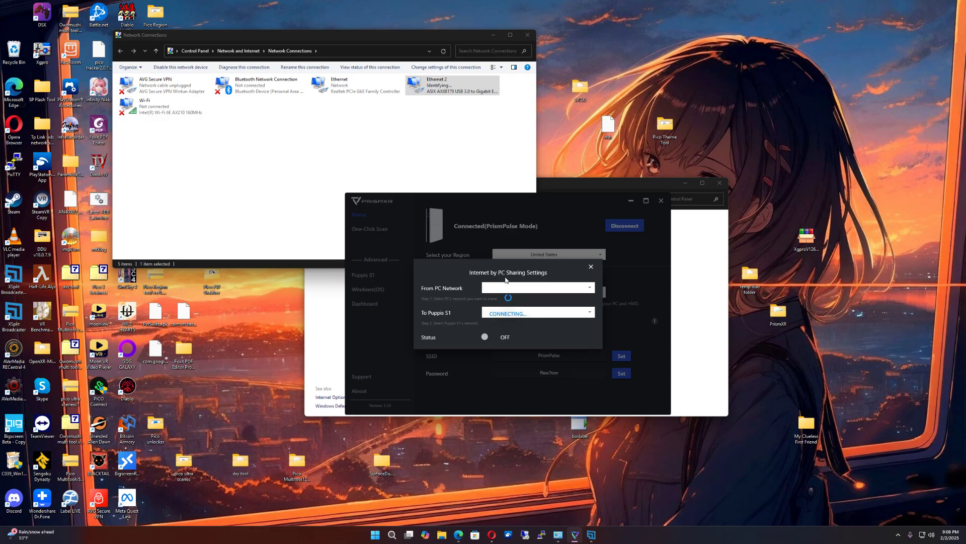
Close the sharing settings, then disable and re-enable the Ethernet 2 adapter.
click(591, 266)
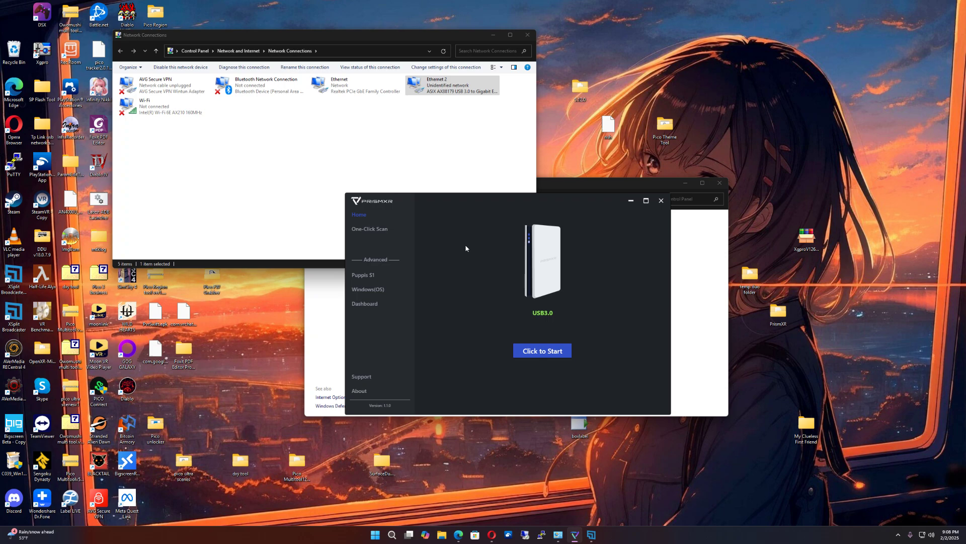
right_click(445, 86)
click(426, 106)
right_click(444, 90)
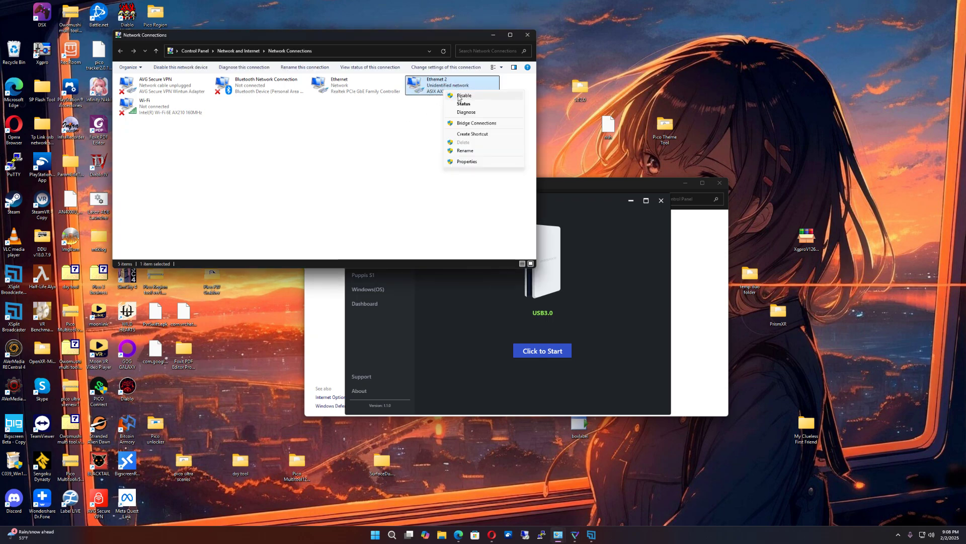
click(459, 95)
right_click(448, 89)
click(458, 94)
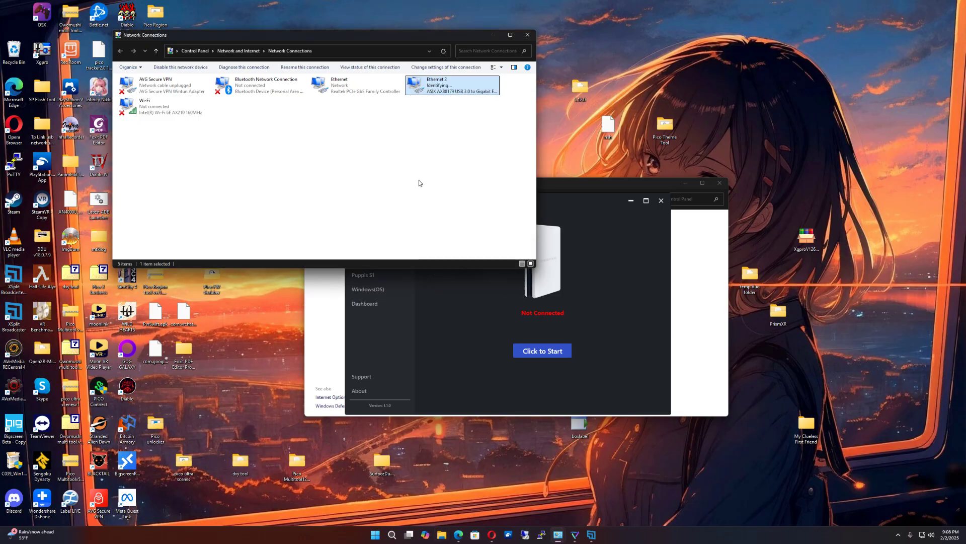
Check the Ethernet 2 status shows Network 3 again, then close it.
right_click(452, 91)
click(479, 101)
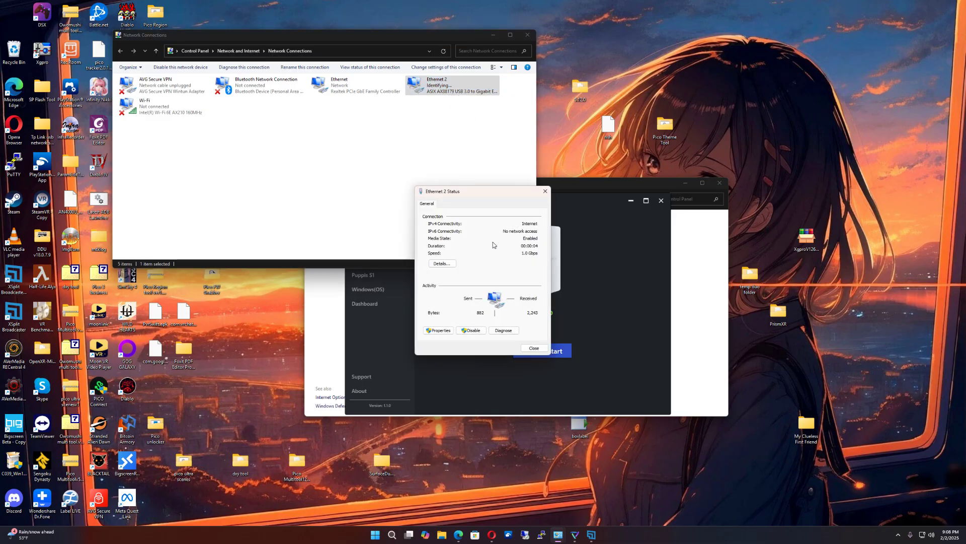
click(545, 191)
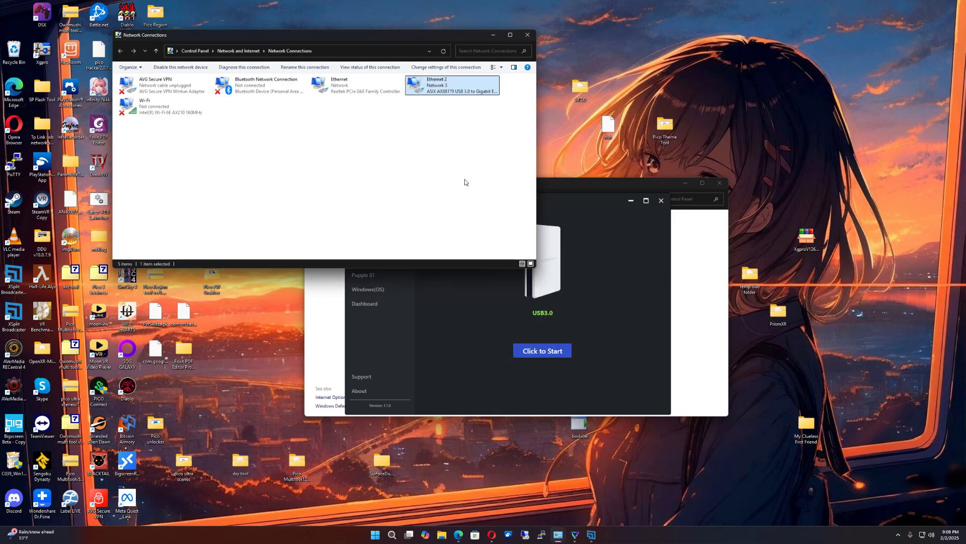
click(502, 313)
Start the Puppis S1, then view One-Click Scan and its Management internet, Wi-Fi and history tabs.
click(542, 351)
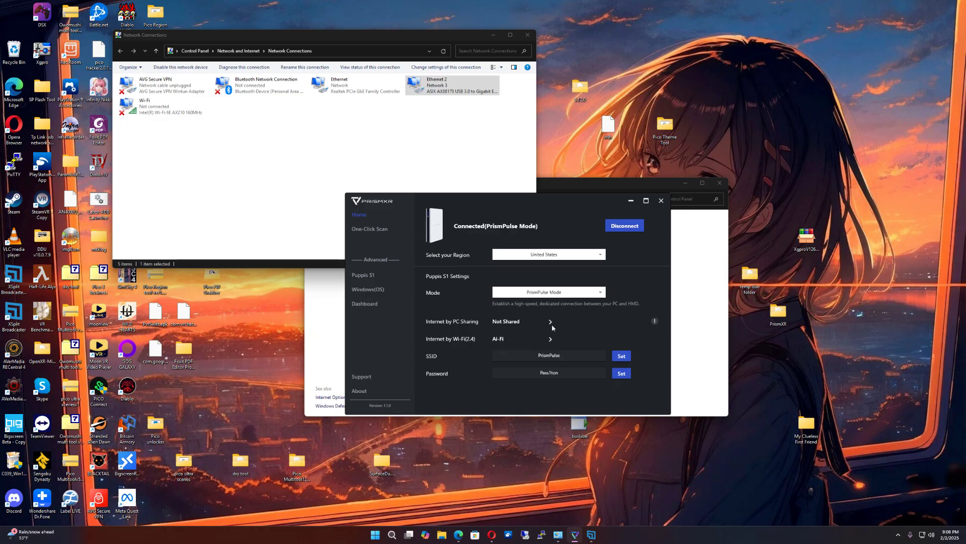
click(373, 230)
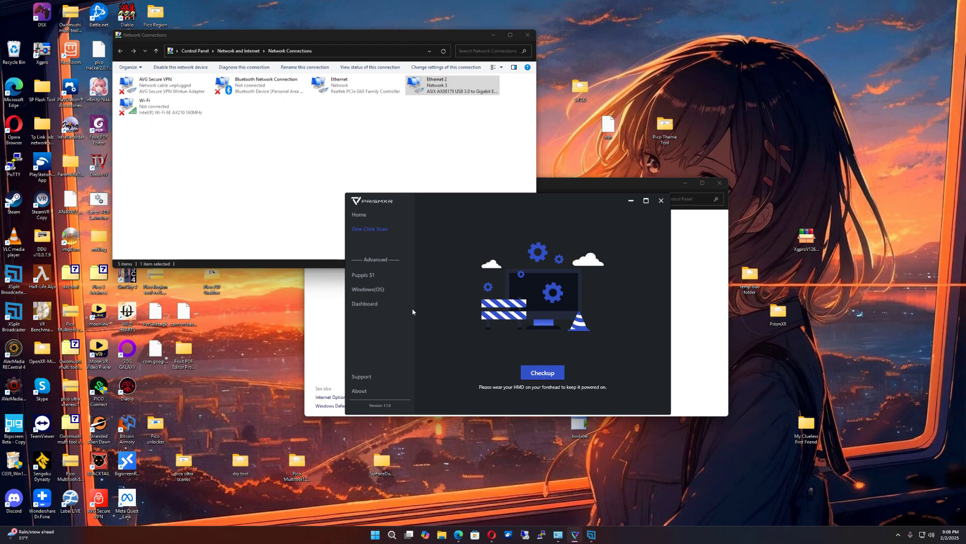
click(367, 275)
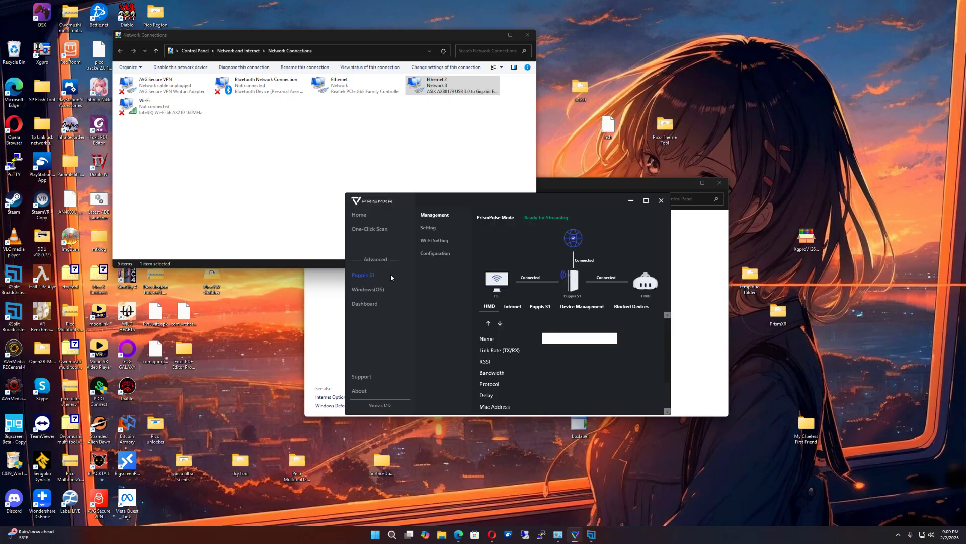
click(515, 307)
click(546, 307)
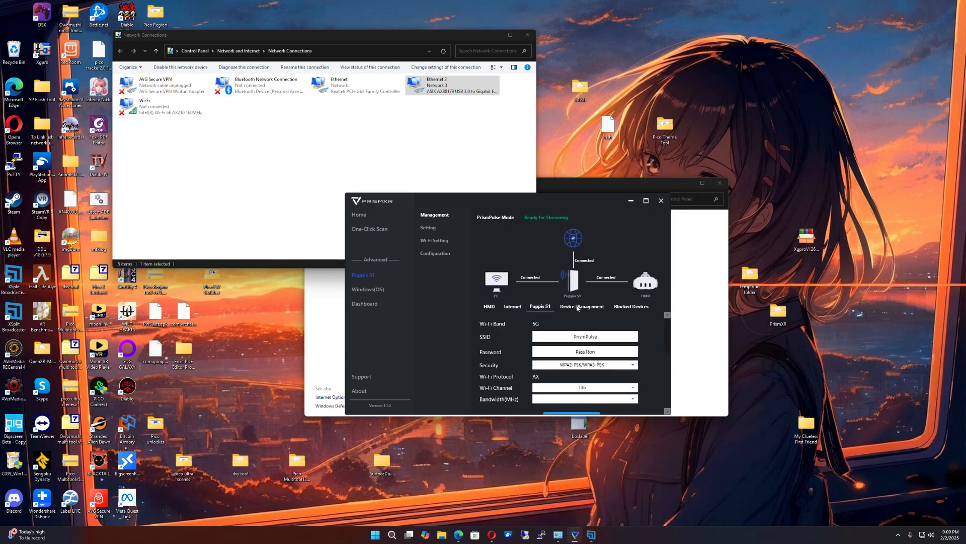
scroll(522, 330, down, 10)
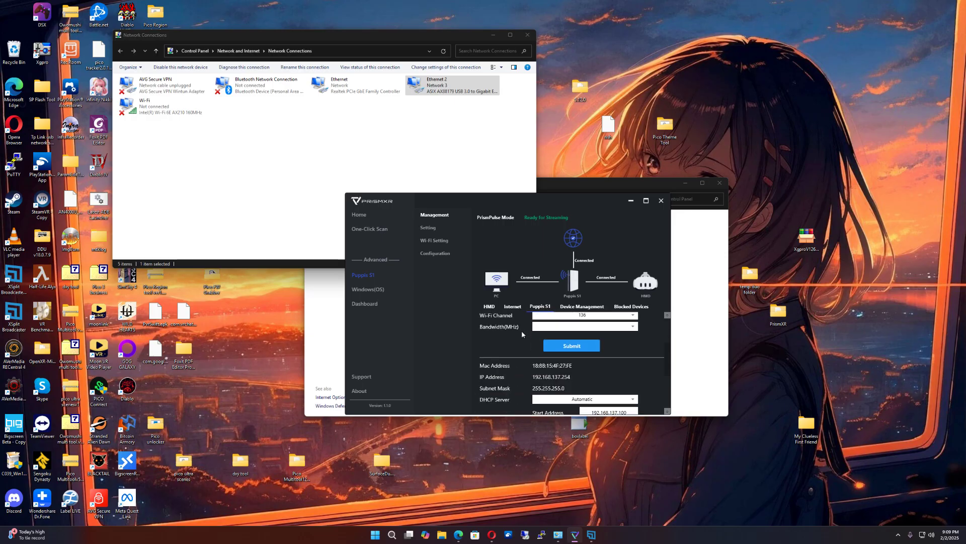
scroll(521, 333, up, 10)
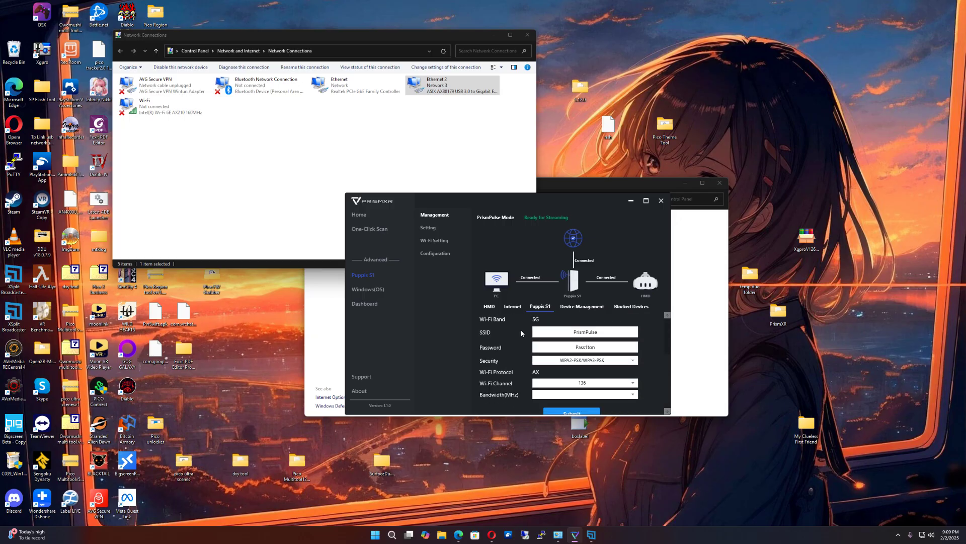
click(582, 307)
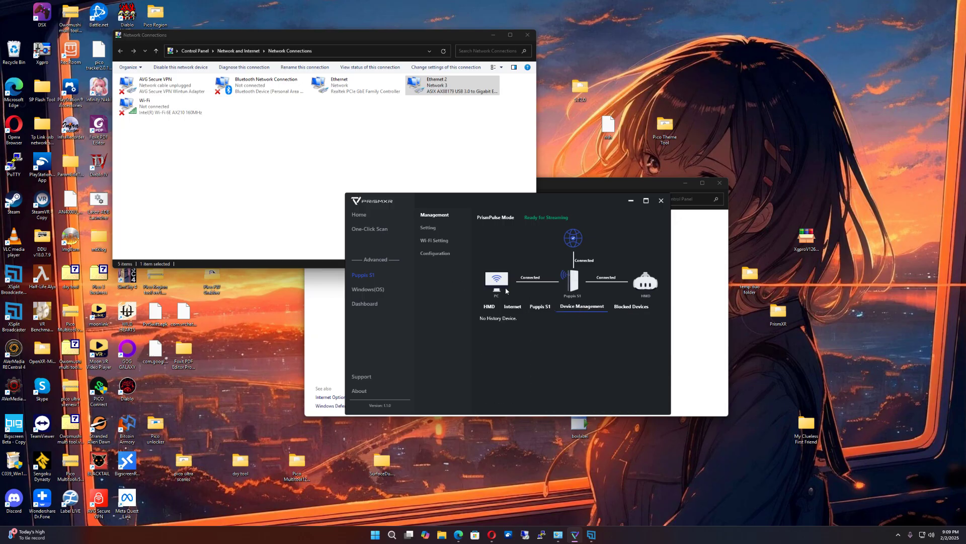
Keep PrismPulse Mode in Setting, then view Wi-Fi Setting, Configuration and Network Interfaces.
click(428, 228)
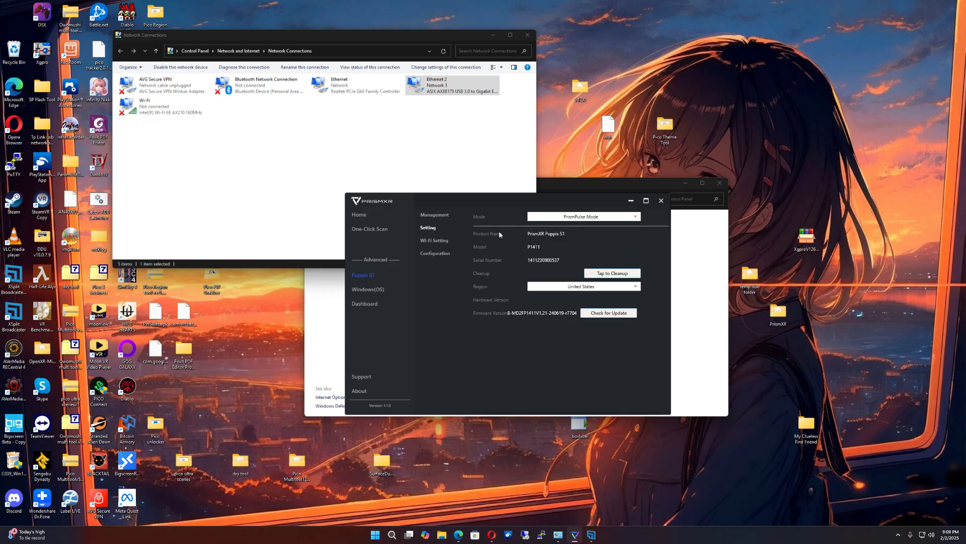
click(584, 217)
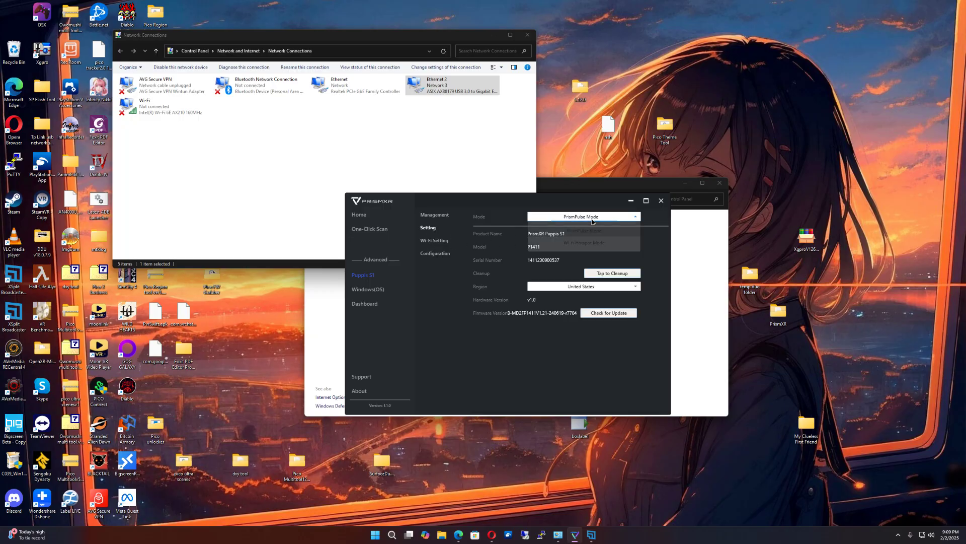
click(585, 225)
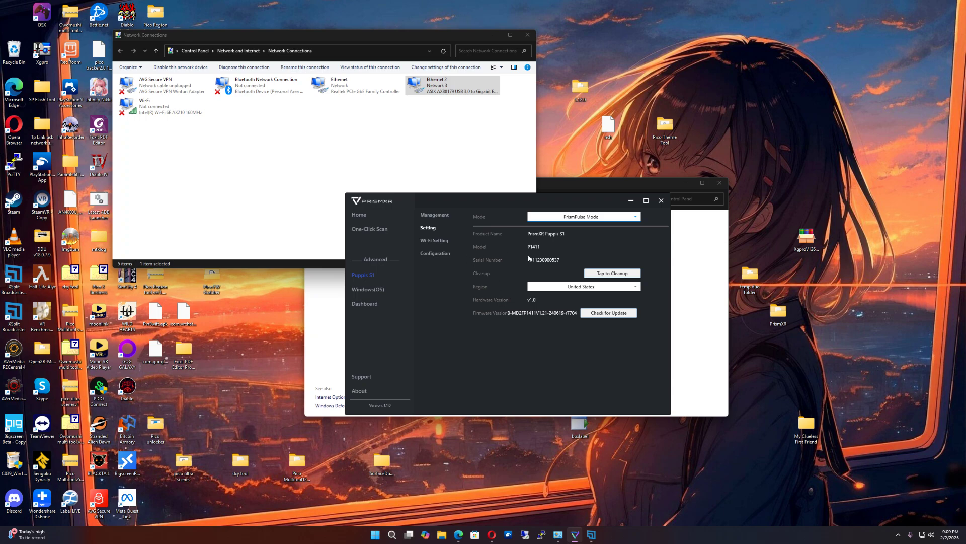
click(441, 241)
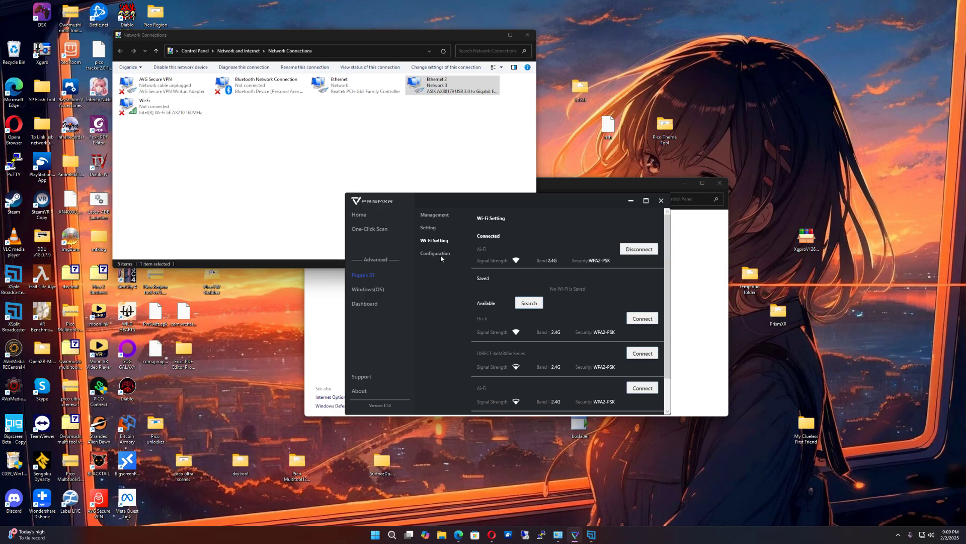
click(441, 256)
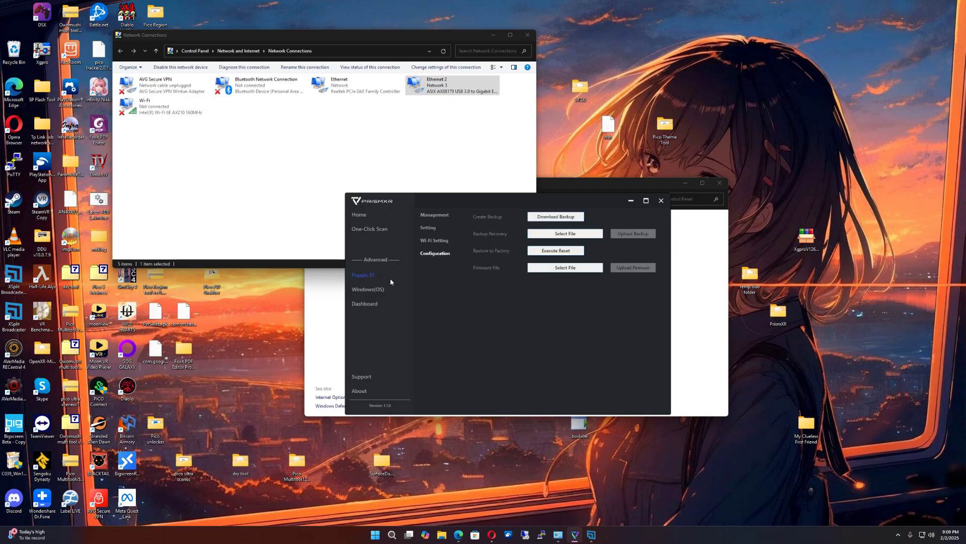
click(445, 242)
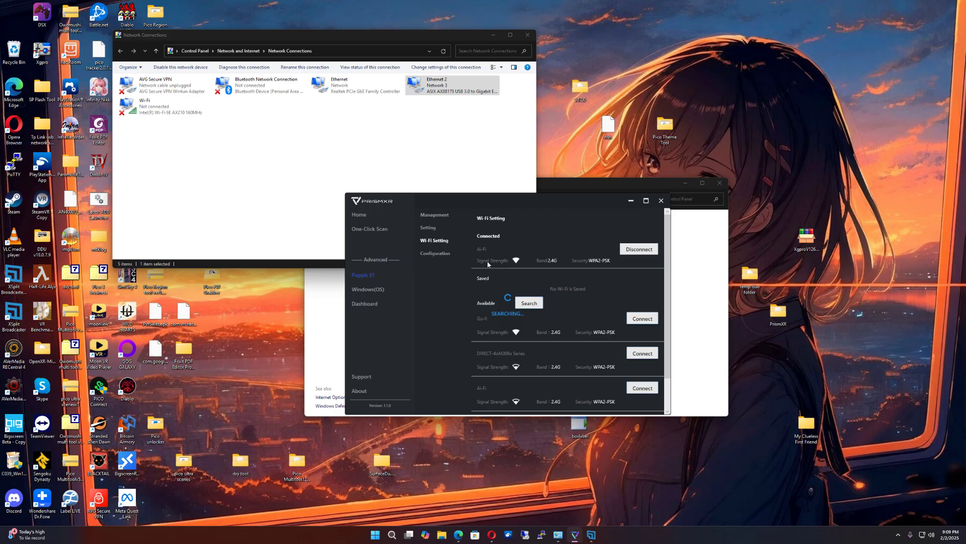
click(431, 254)
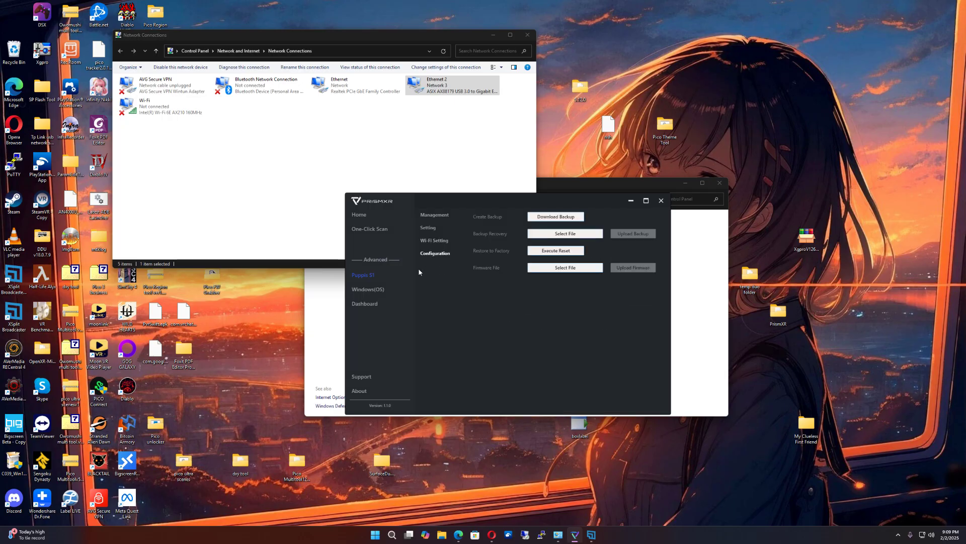
click(363, 290)
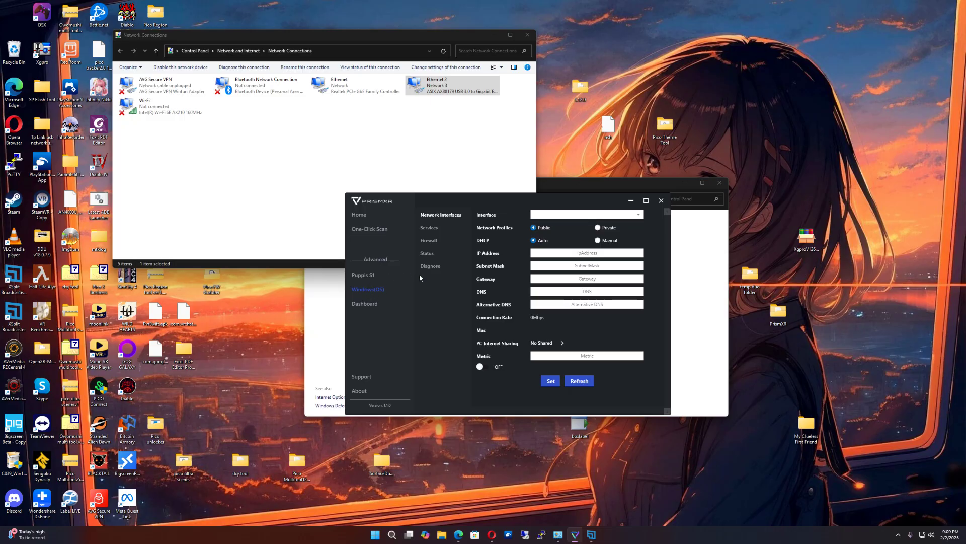
Keep Internet Connection Sharing, SSDP Discovery, UPnP Device Host and DNS Client services on Auto.
click(428, 229)
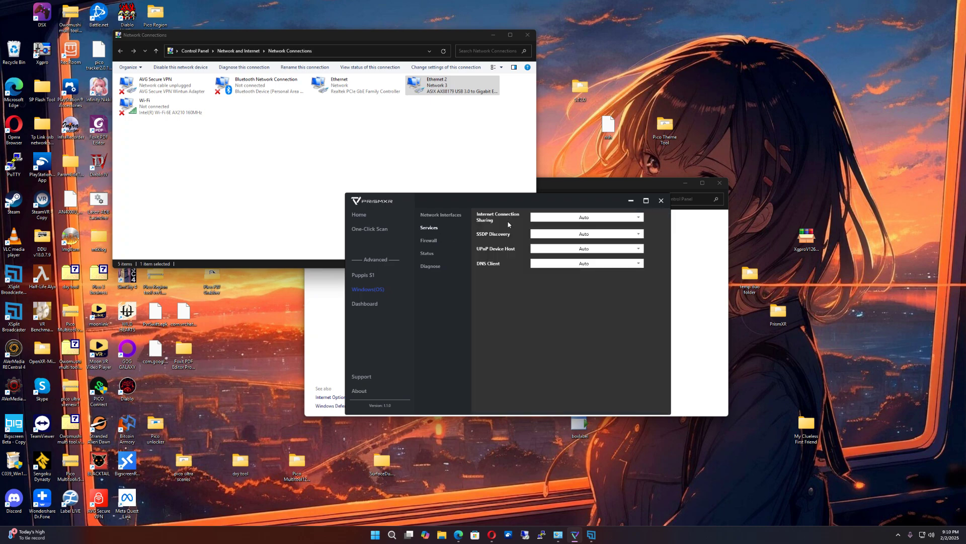
click(553, 221)
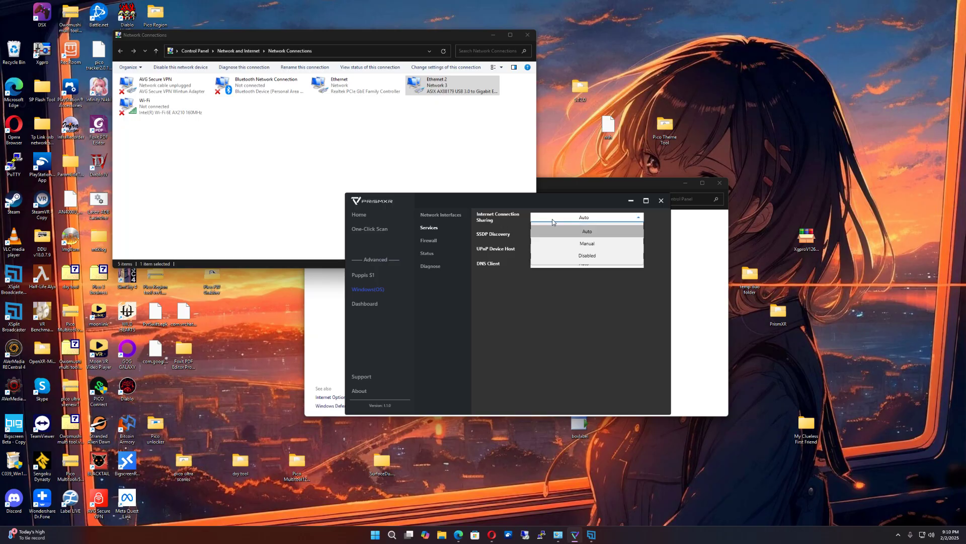
click(552, 222)
click(544, 234)
click(532, 249)
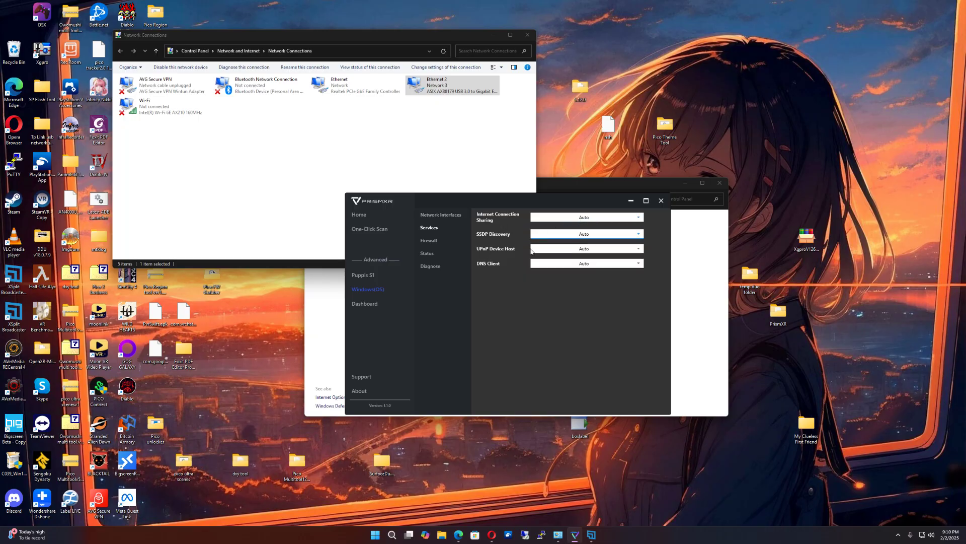
click(532, 250)
click(535, 258)
click(534, 264)
click(534, 275)
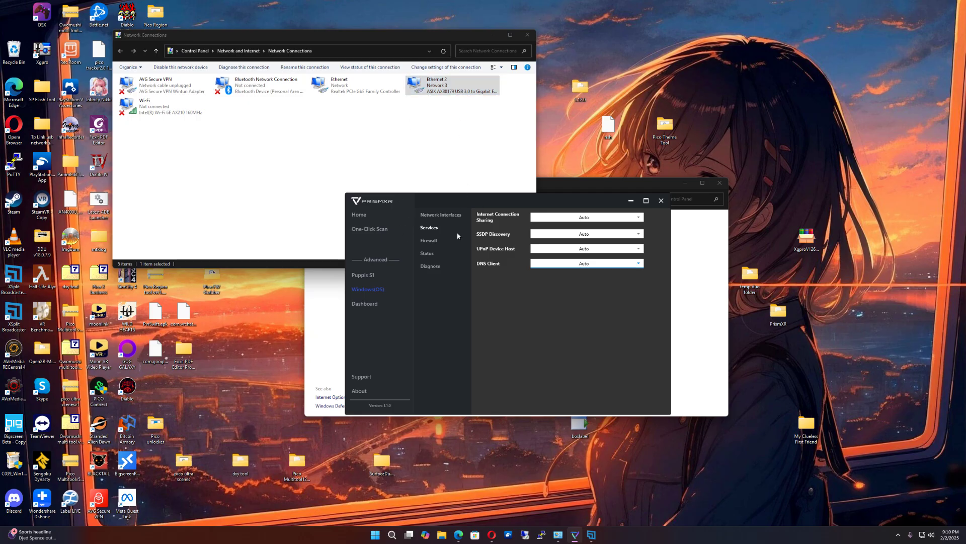
Recheck the four services stay on Auto, then view Firewall and the Status diagram.
click(546, 218)
click(546, 217)
click(547, 234)
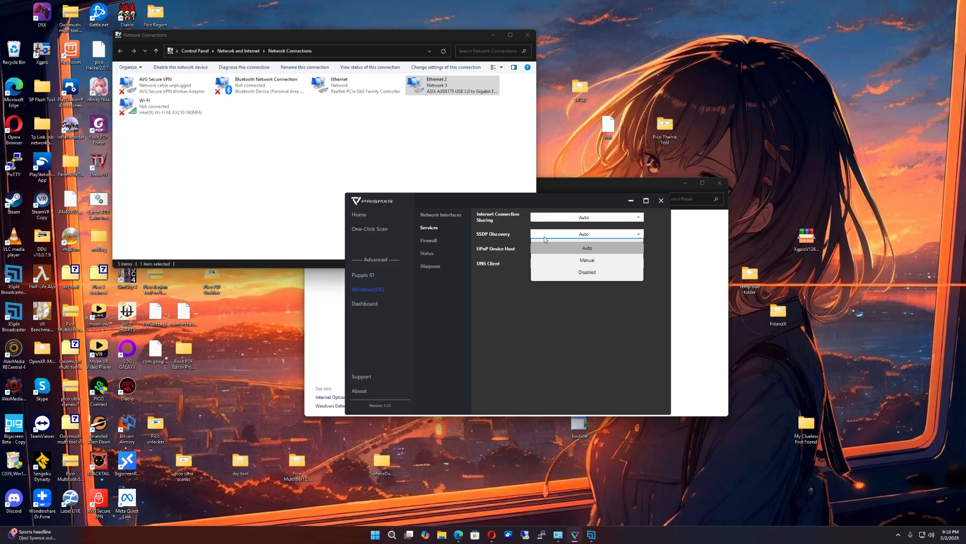
click(545, 236)
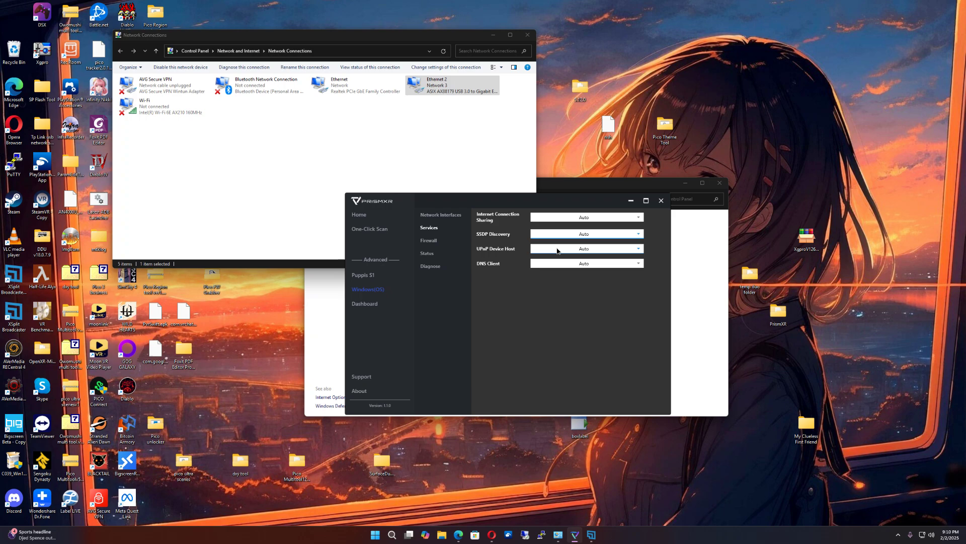
click(557, 249)
click(557, 250)
click(554, 262)
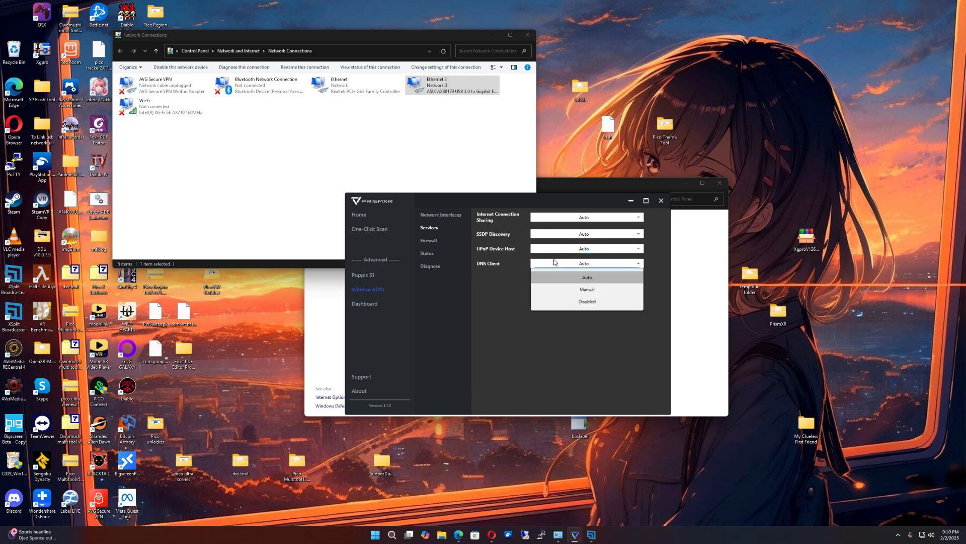
click(555, 263)
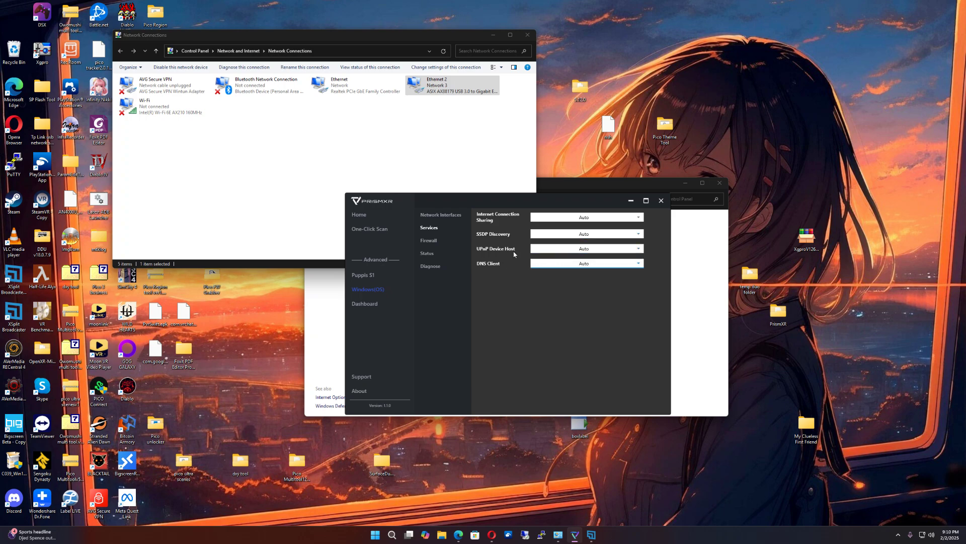
click(429, 241)
click(427, 255)
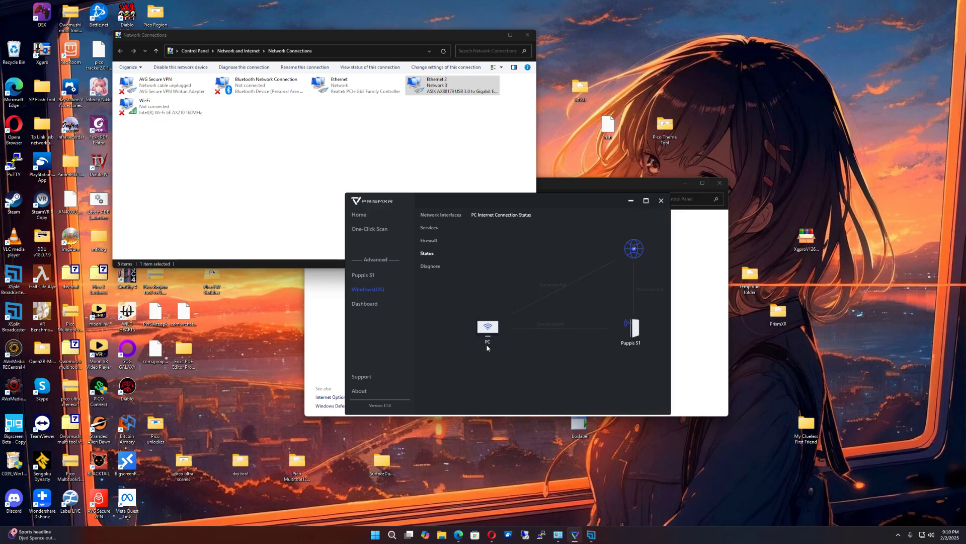
Look through the Diagnose checks, link rate graph, Puppis S1 settings and Home overview.
click(431, 266)
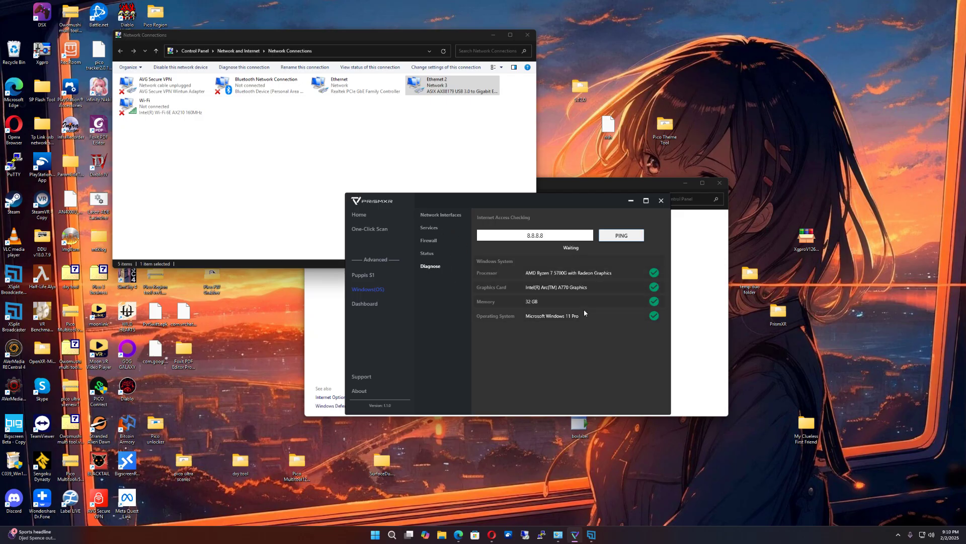
click(372, 302)
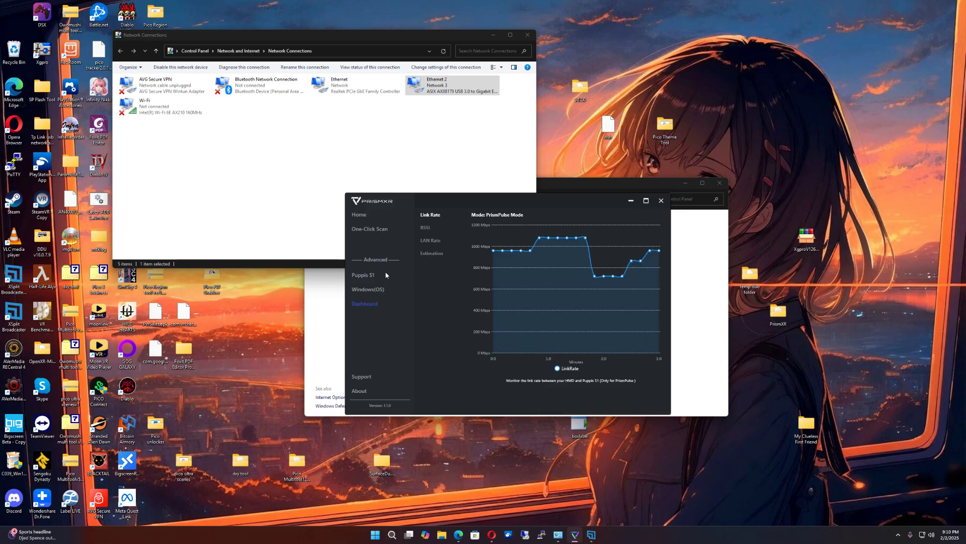
click(362, 276)
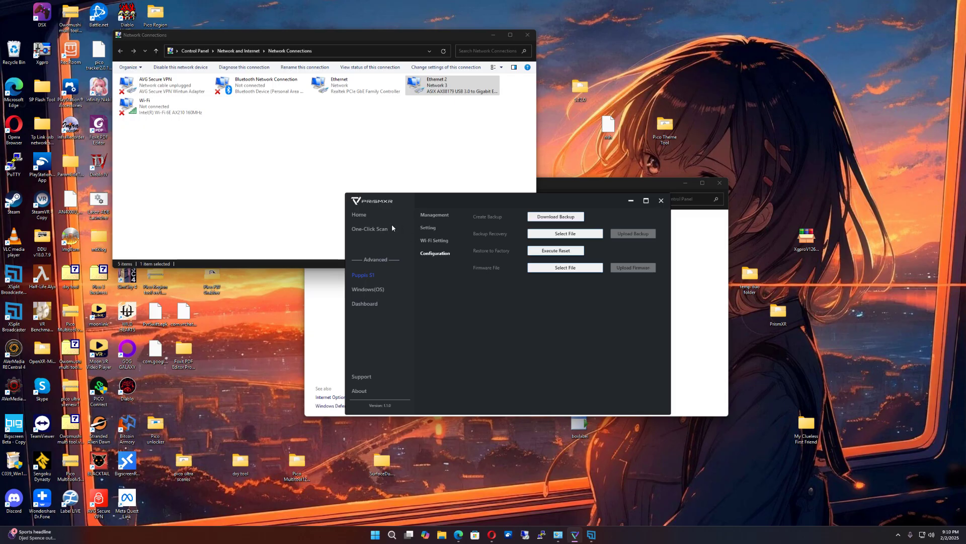
click(360, 215)
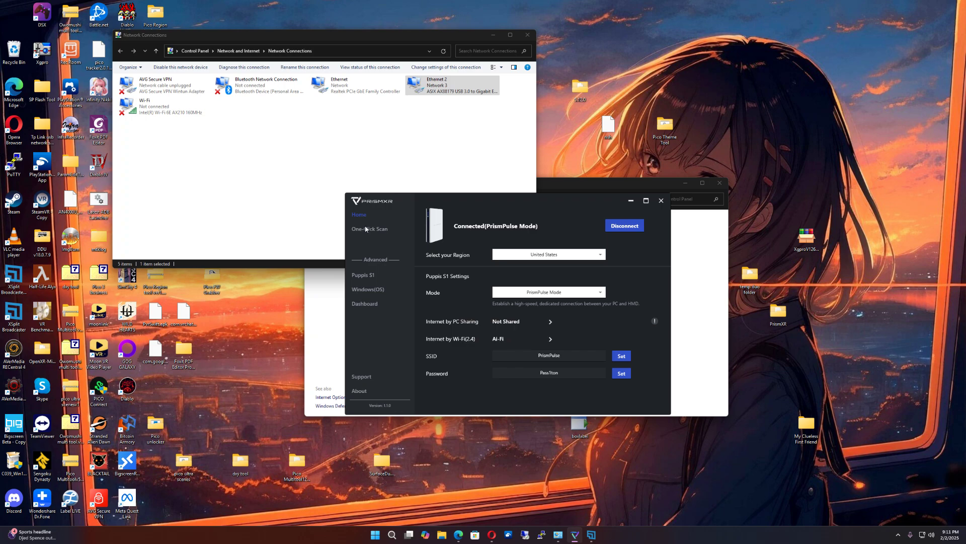
click(364, 276)
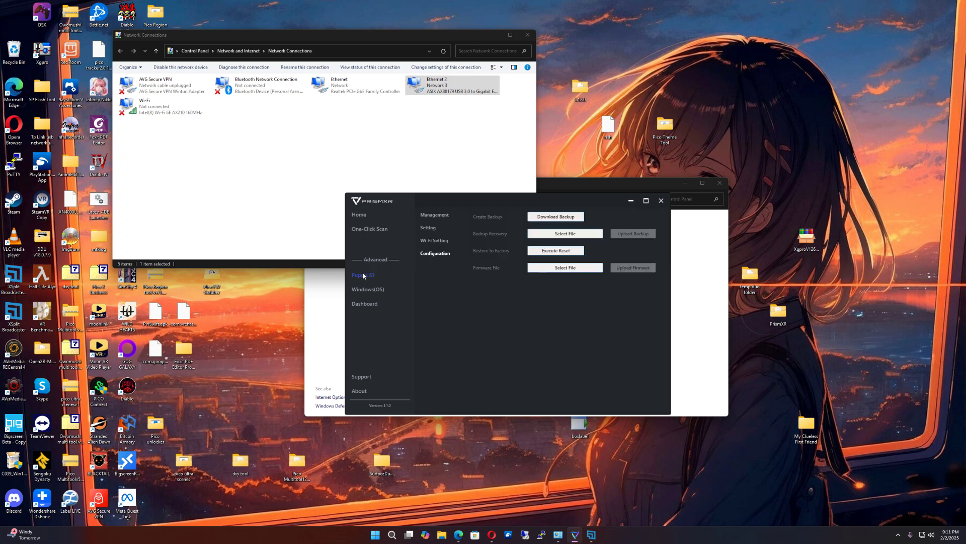
click(370, 229)
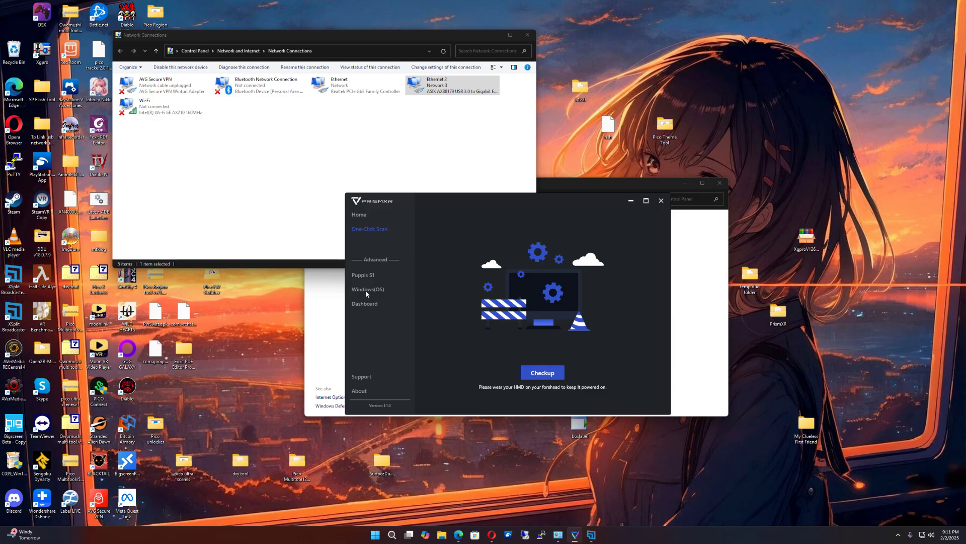
click(366, 301)
click(363, 216)
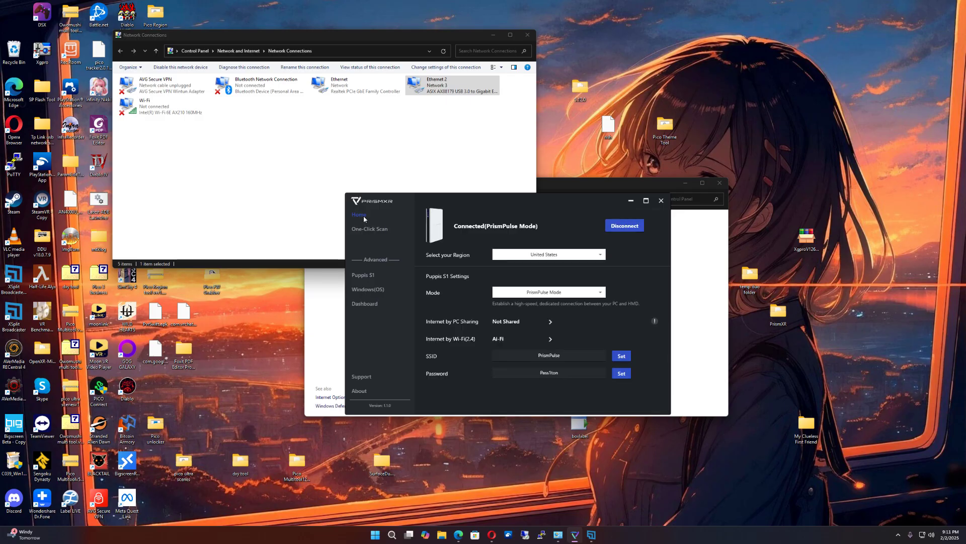
Visit One-Click Scan, Windows(OS) diagnose and Network Interfaces, ending on Puppis S1 Management.
click(366, 231)
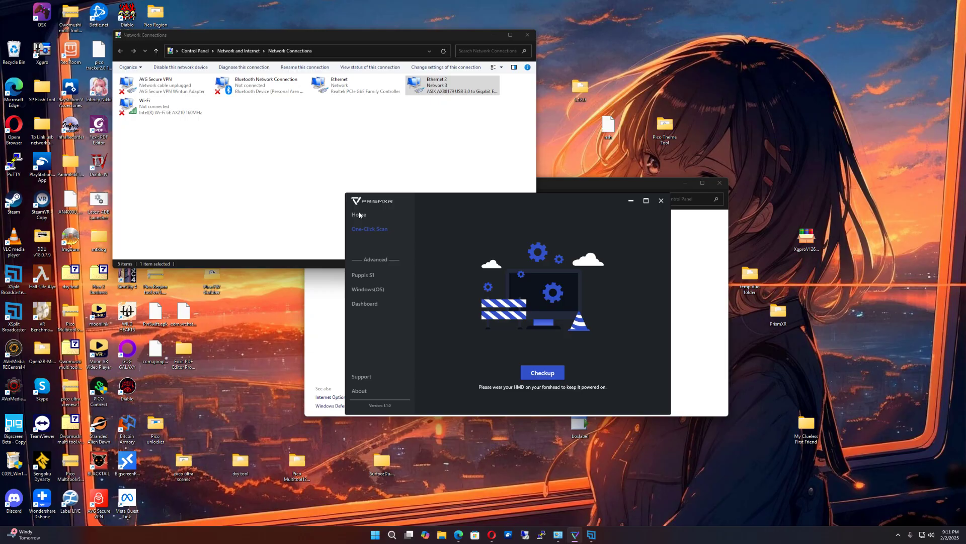
click(358, 214)
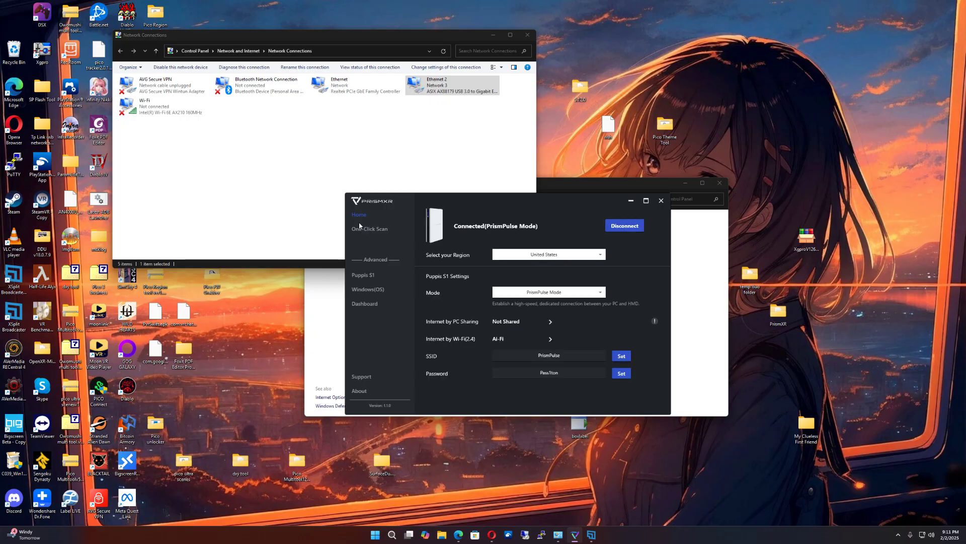
click(365, 275)
click(362, 291)
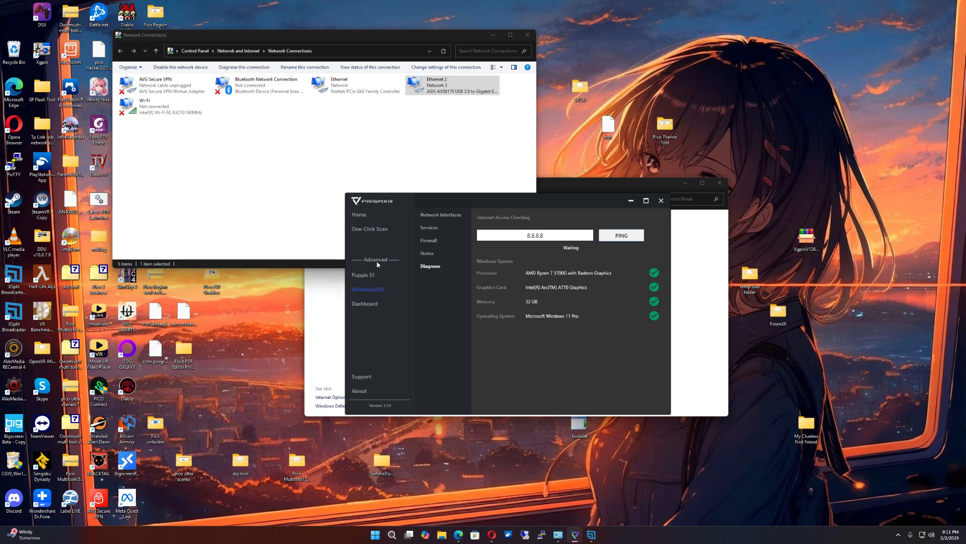
click(432, 216)
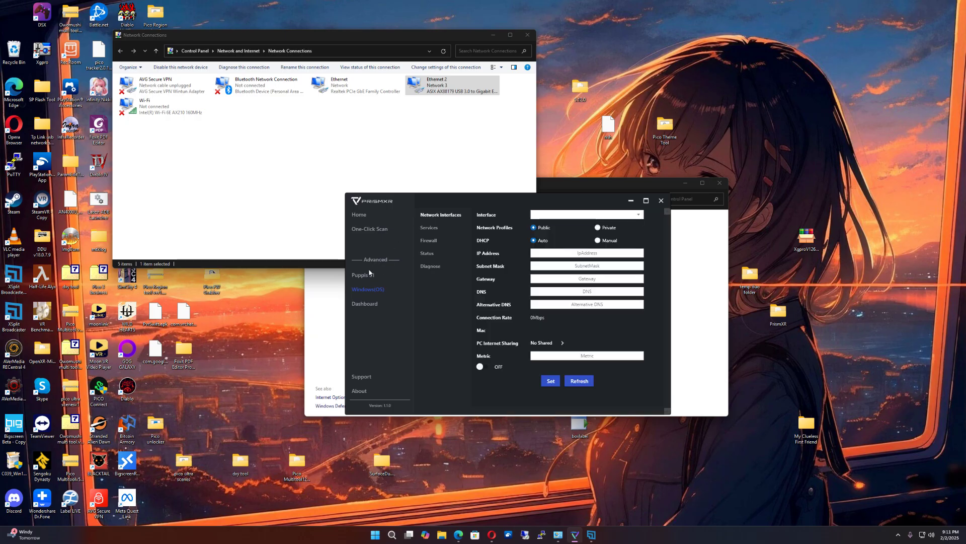
click(369, 274)
click(434, 216)
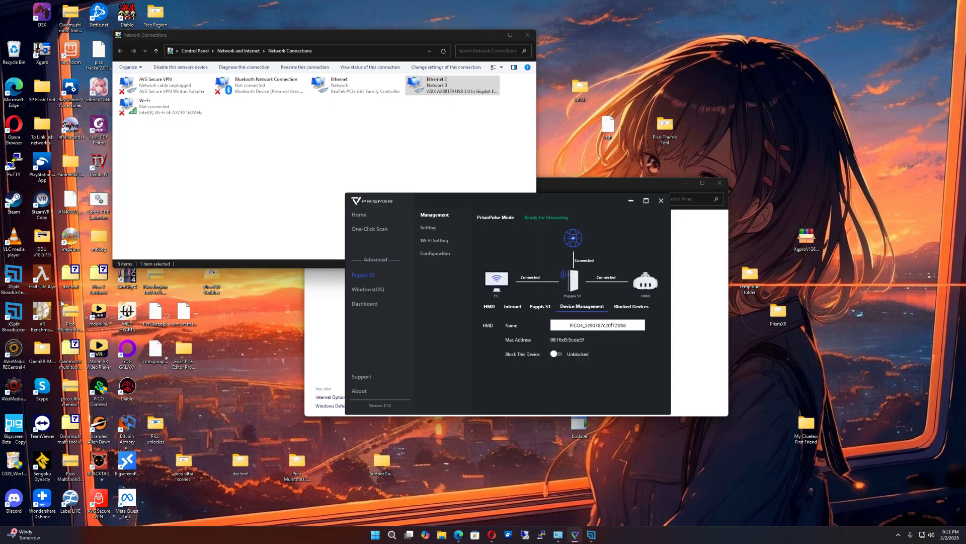
Launch PICO Connect from its desktop shortcut to see the PICO 4 on Wi-Fi.
double_click(96, 390)
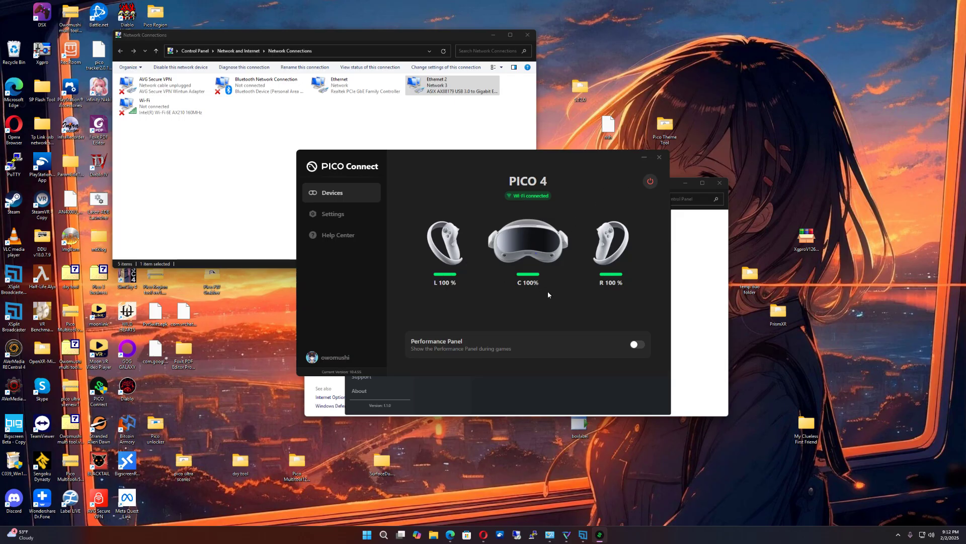
Toggle the Performance Panel on and off, then close PICO Connect.
click(637, 344)
click(629, 345)
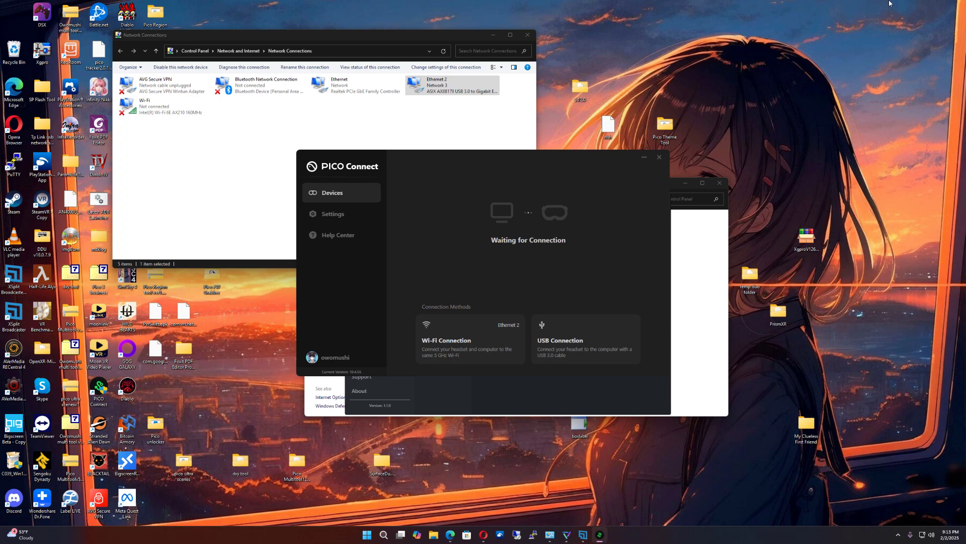
click(423, 112)
click(511, 153)
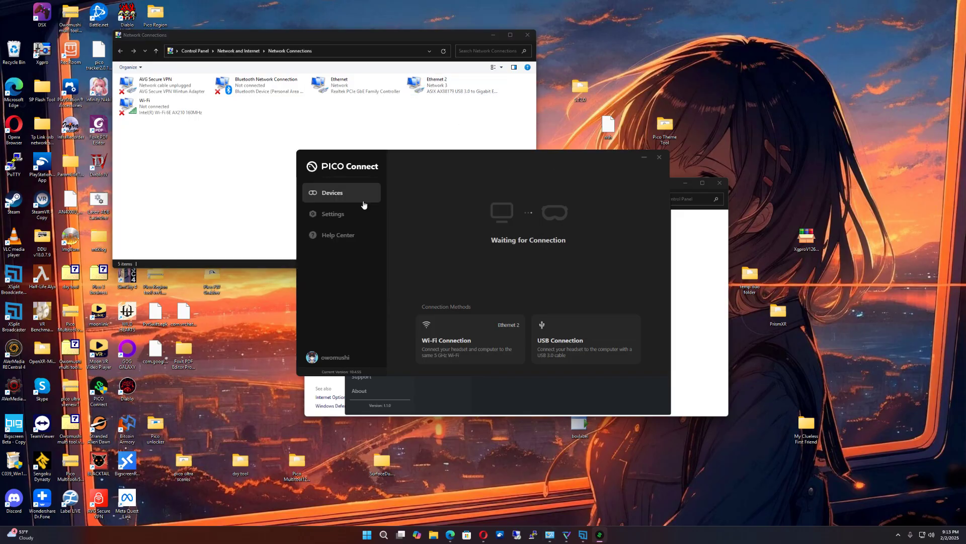
click(660, 157)
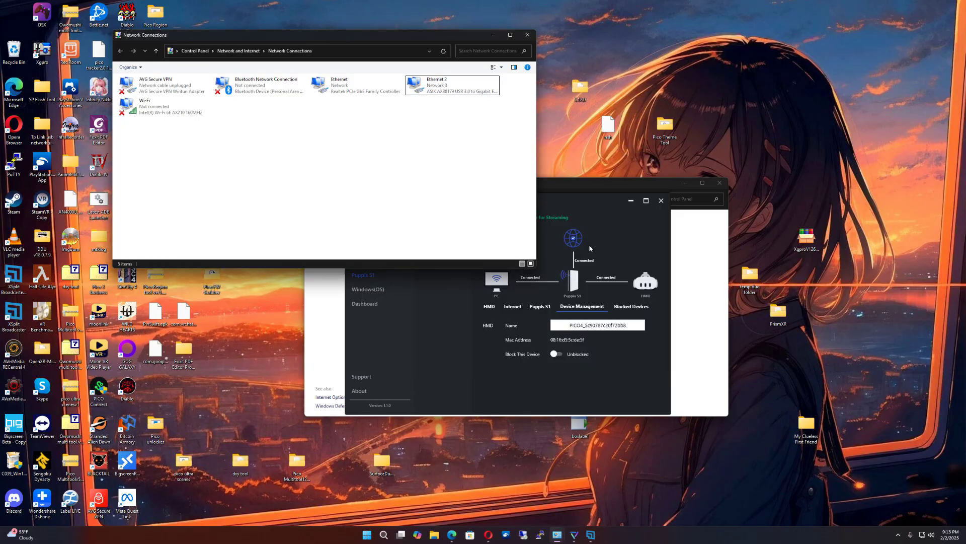
Return PrismXR to its Home page and select Ethernet 2 in Network Connections.
click(663, 247)
click(359, 214)
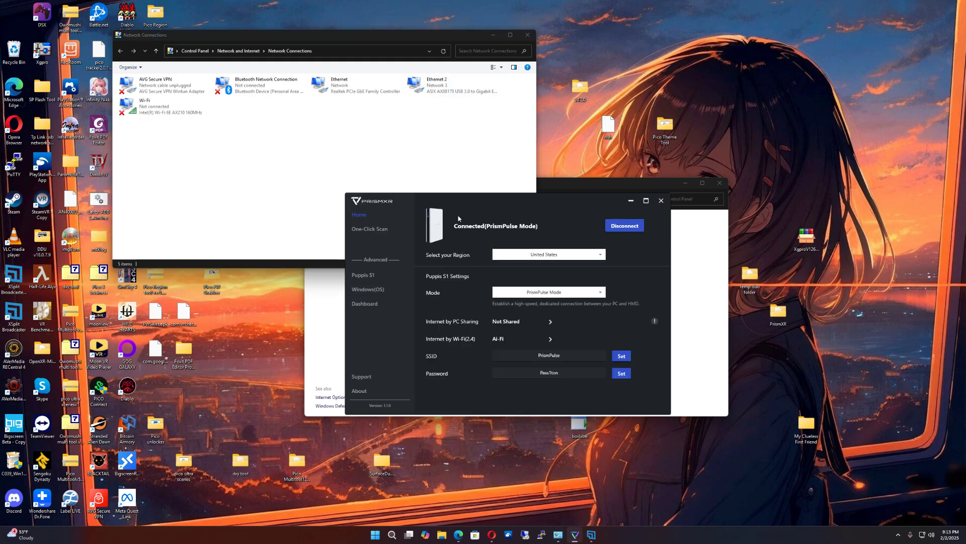
click(460, 124)
click(448, 85)
right_click(446, 89)
click(473, 164)
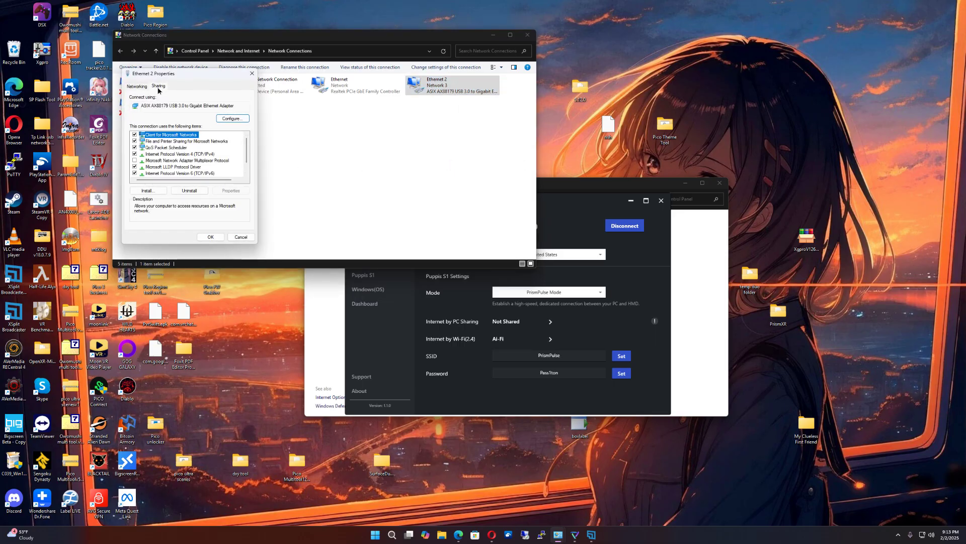
click(158, 89)
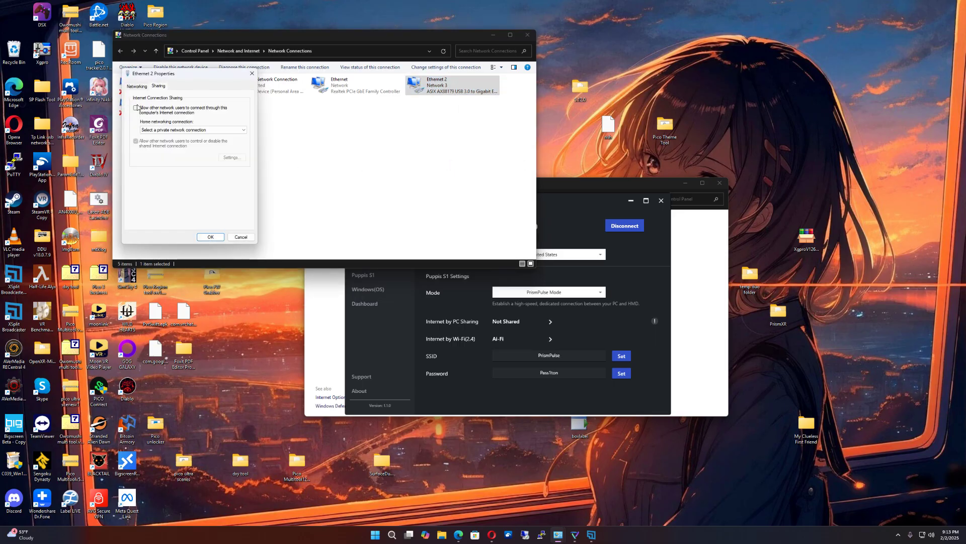
click(252, 75)
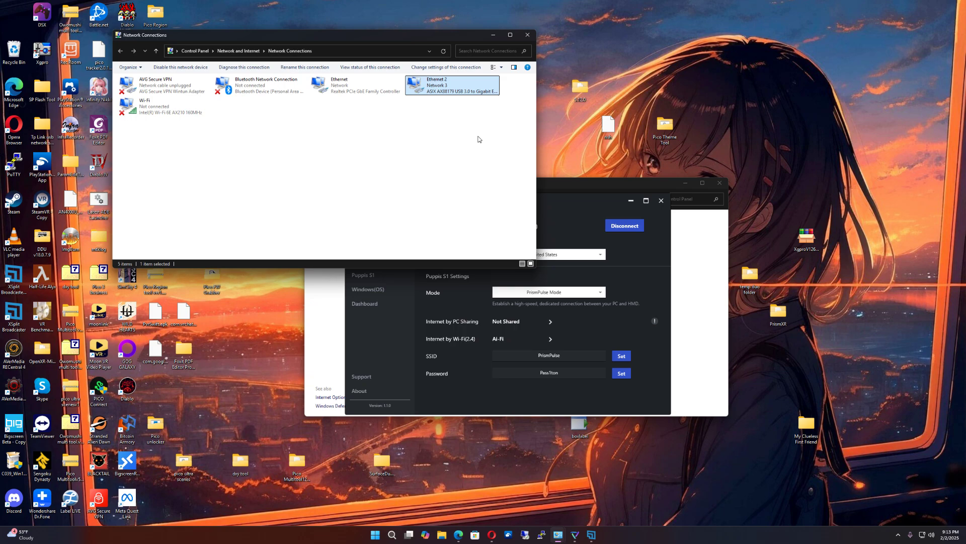
right_click(443, 89)
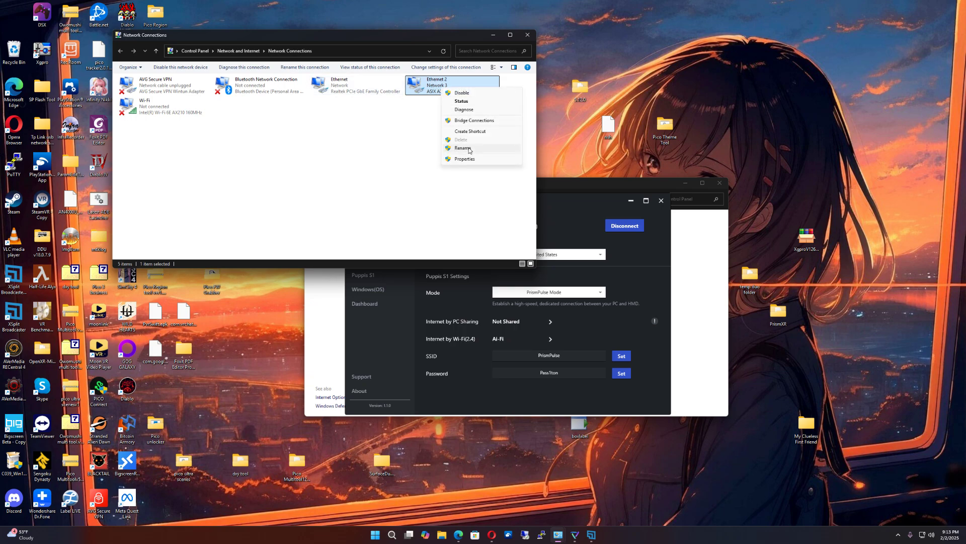
click(465, 159)
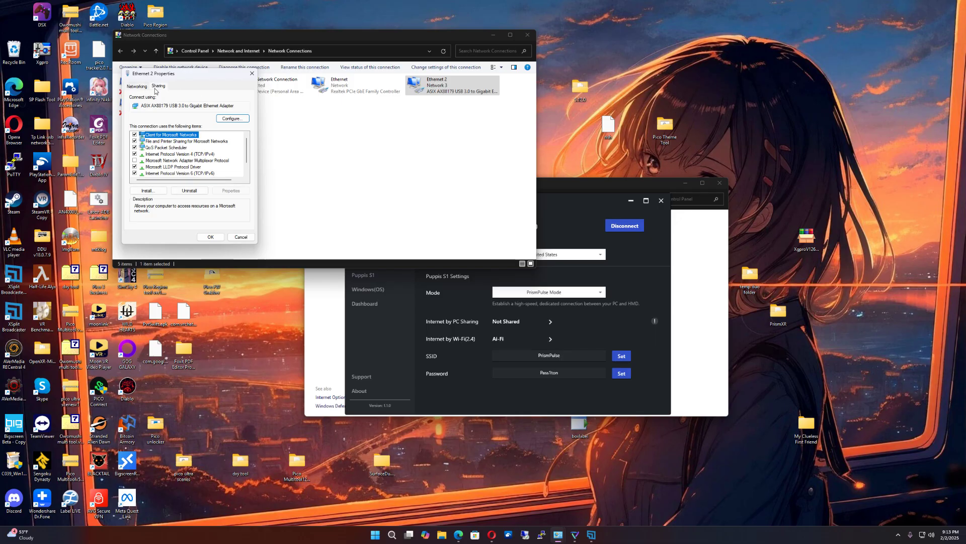
click(157, 88)
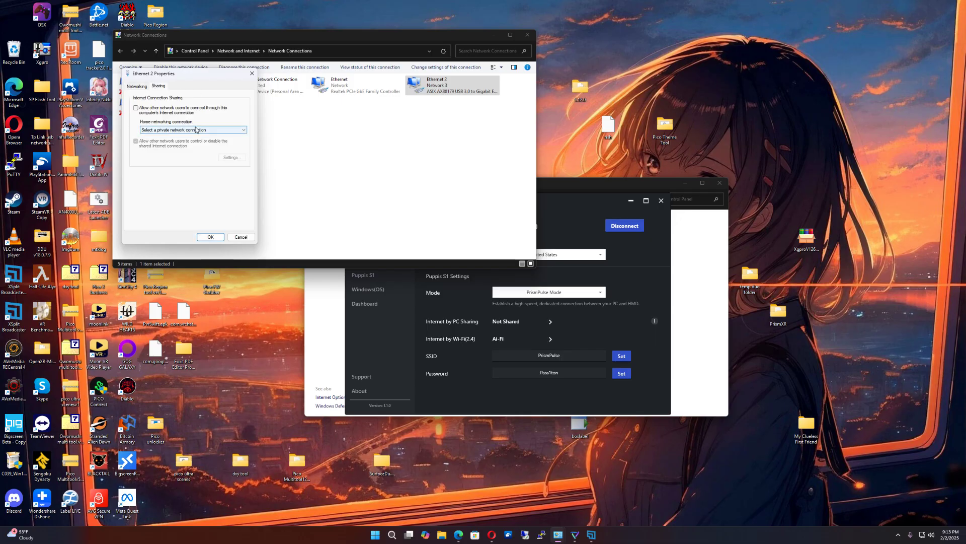
click(241, 238)
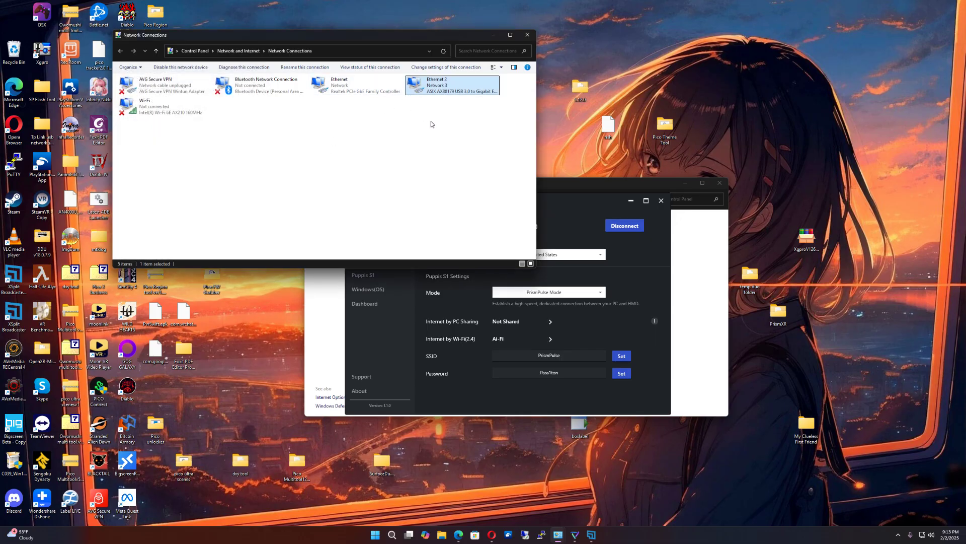
click(553, 201)
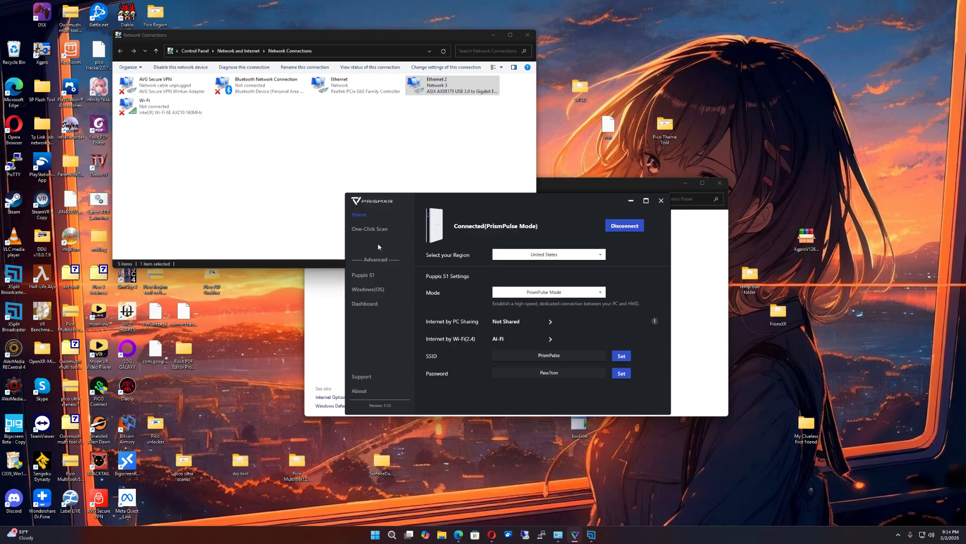
click(375, 229)
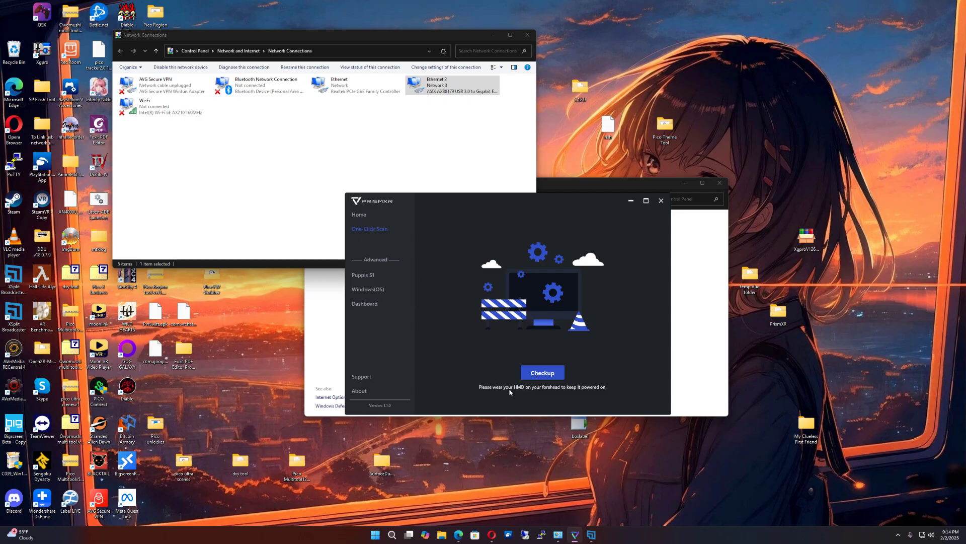
click(357, 215)
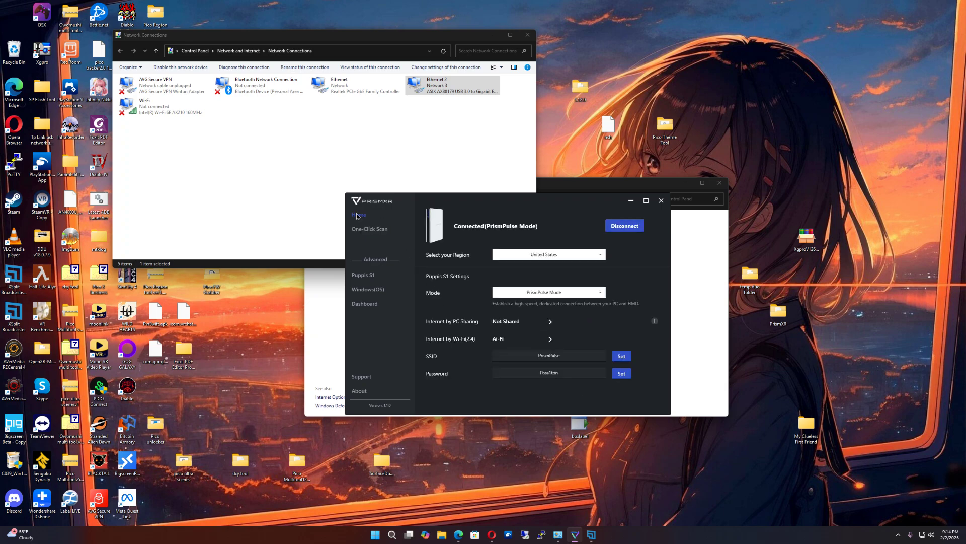